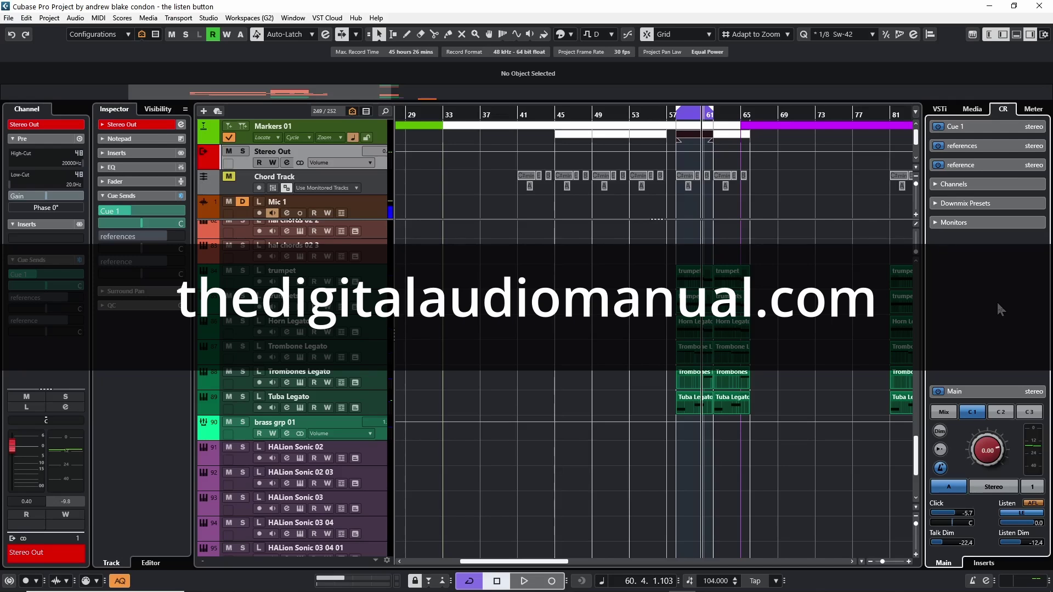
- Show the MixConsole in the lower zone beneath the track list with Alt+F3
{"action": "key", "text": "alt+F3"}
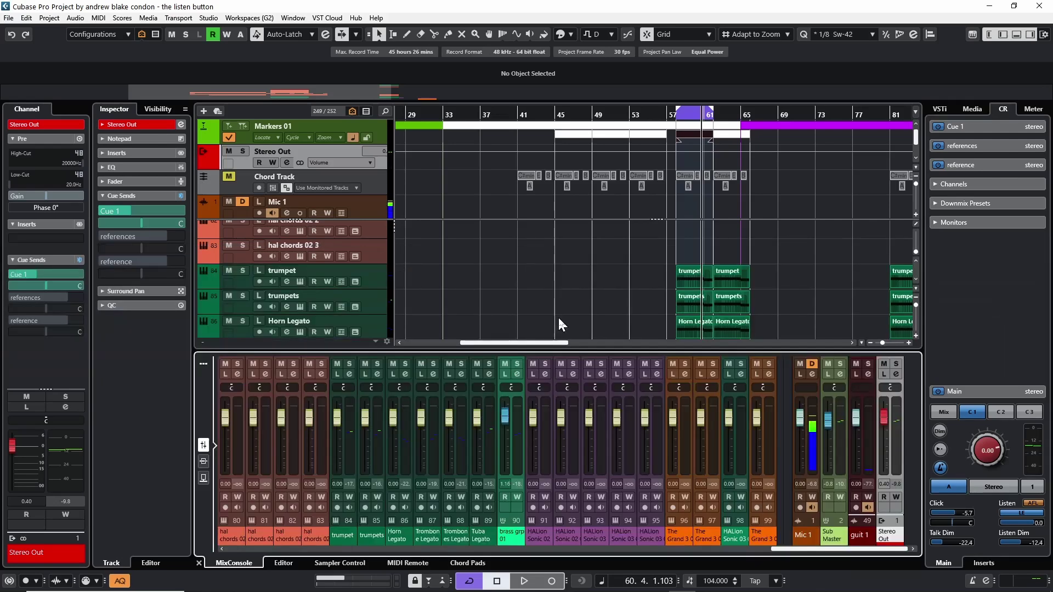
- Solo and unsolo HALion Sonic 02, toggle its Listen on and off, then solo and unsolo it again
{"action": "left_click", "coordinate": [570, 363]}
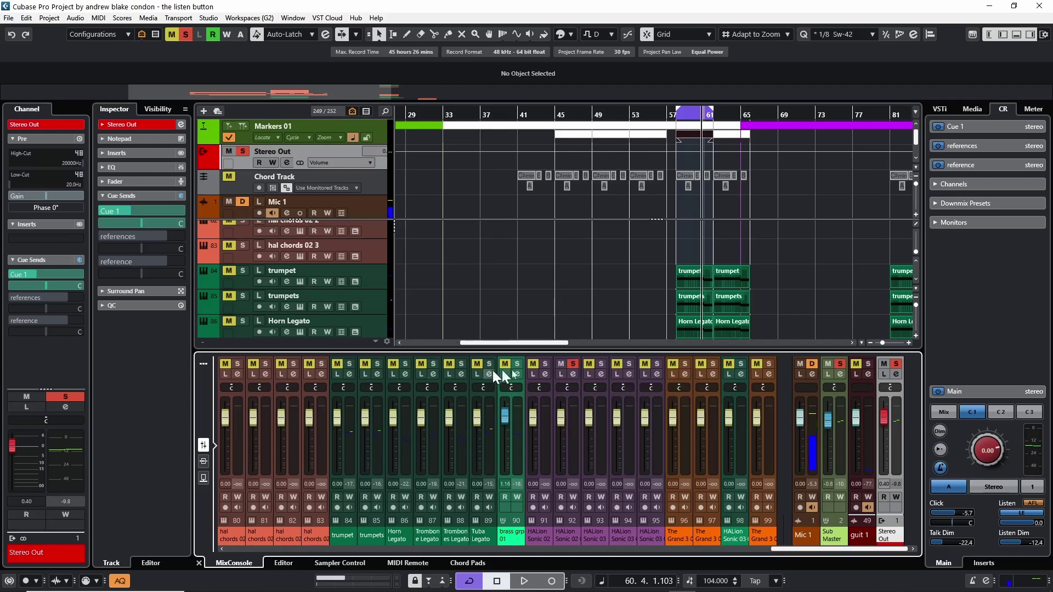
{"action": "left_click", "coordinate": [573, 364]}
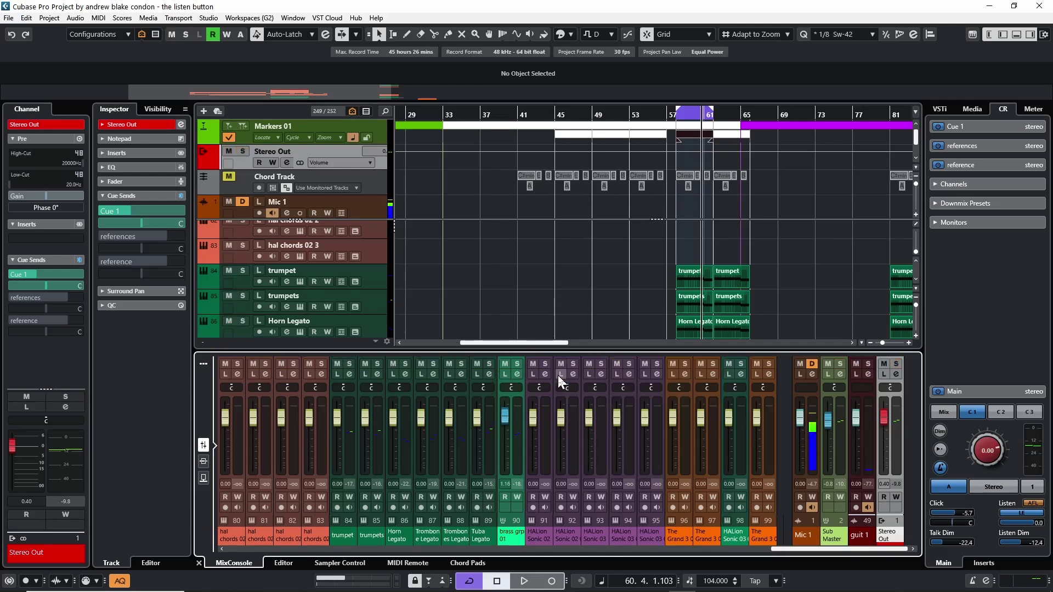
{"action": "left_click", "coordinate": [558, 375]}
{"action": "left_click", "coordinate": [558, 375]}
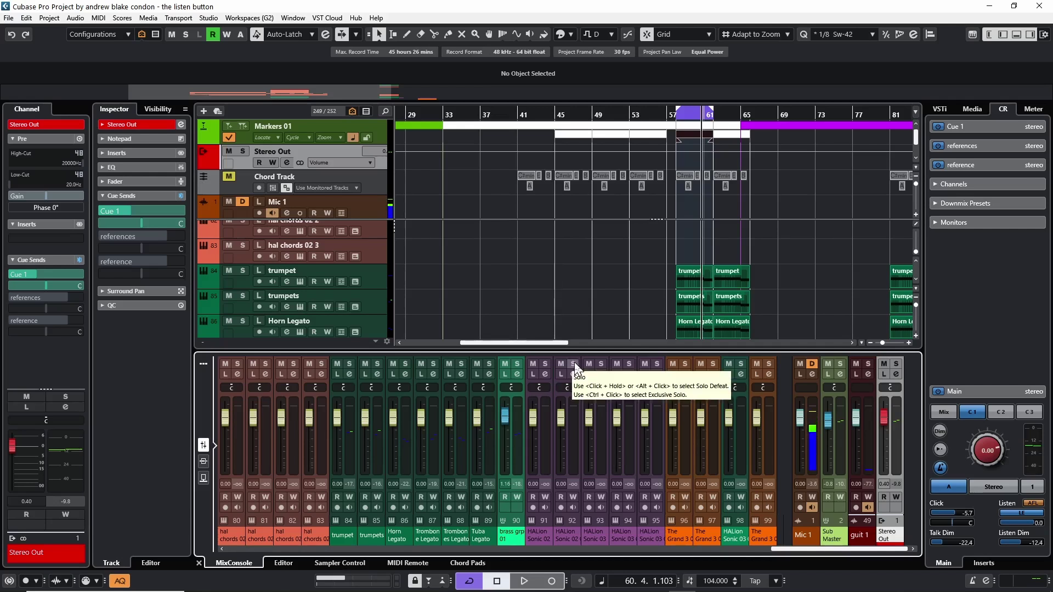
{"action": "left_click", "coordinate": [573, 364]}
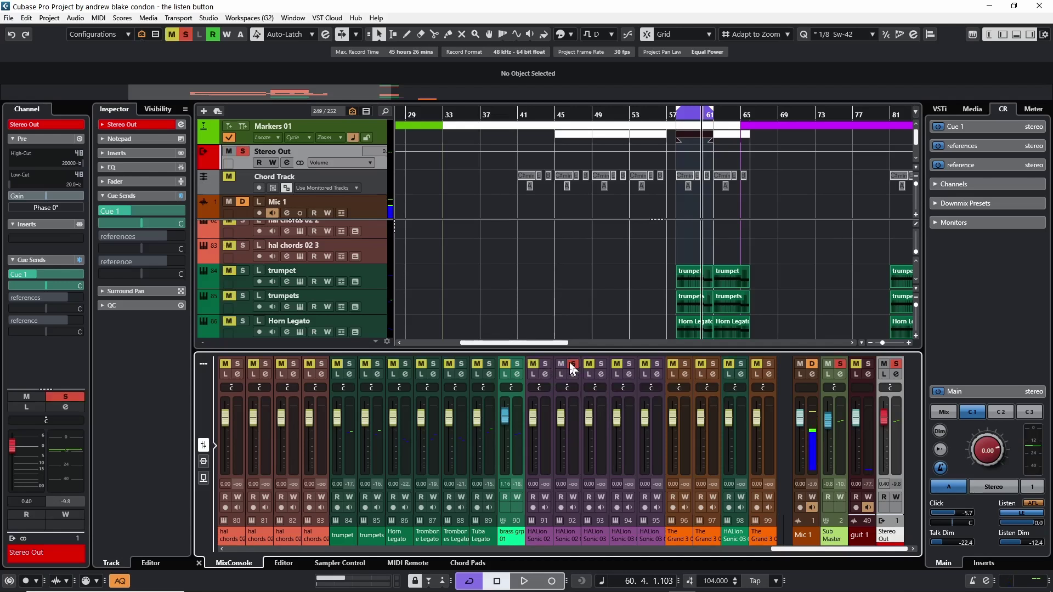
{"action": "left_click", "coordinate": [571, 363]}
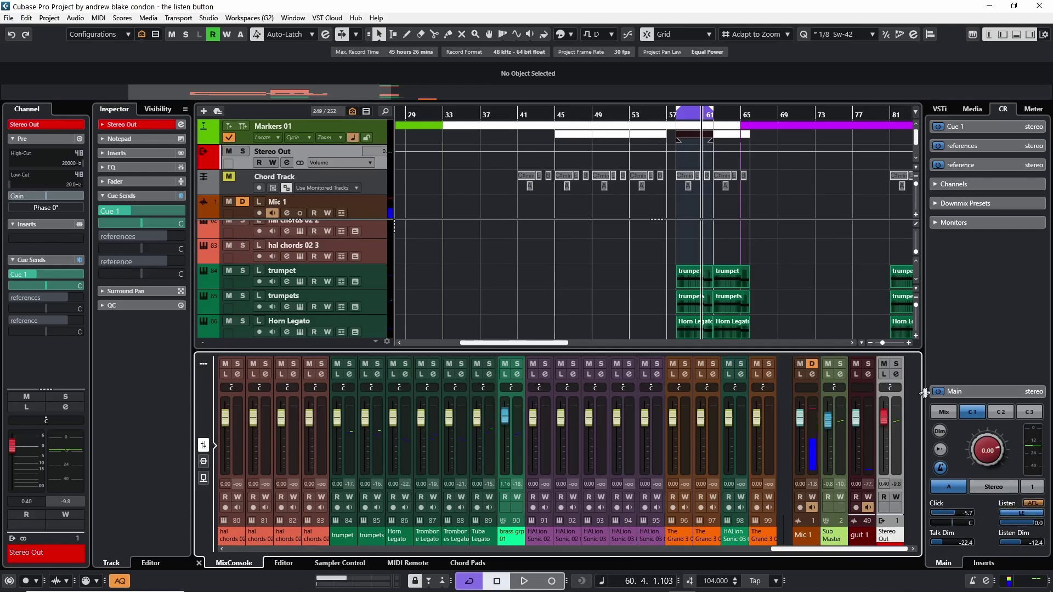
{"action": "left_click", "coordinate": [969, 391]}
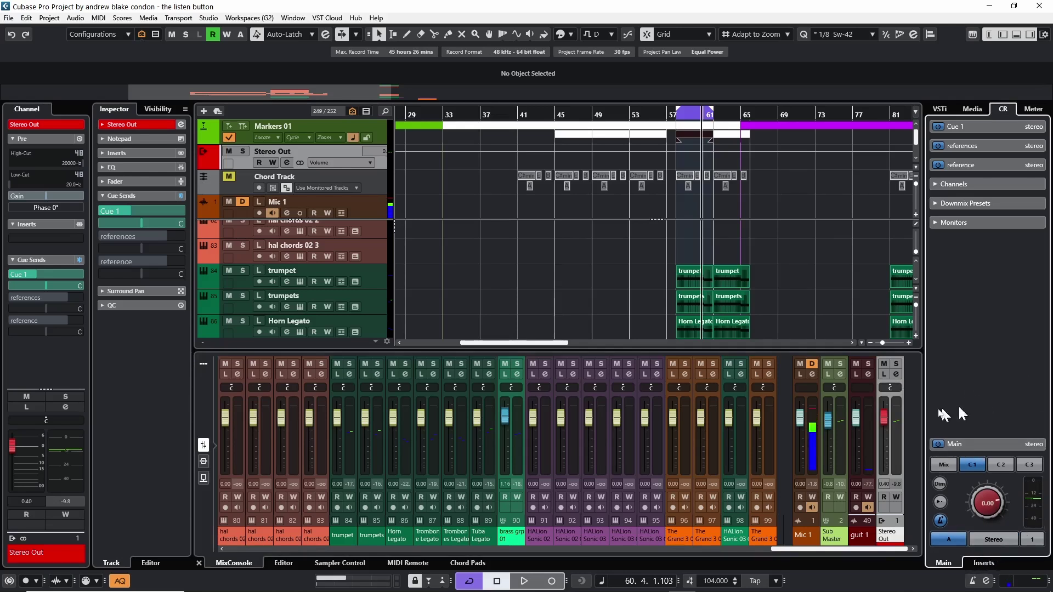
{"action": "left_click", "coordinate": [969, 446]}
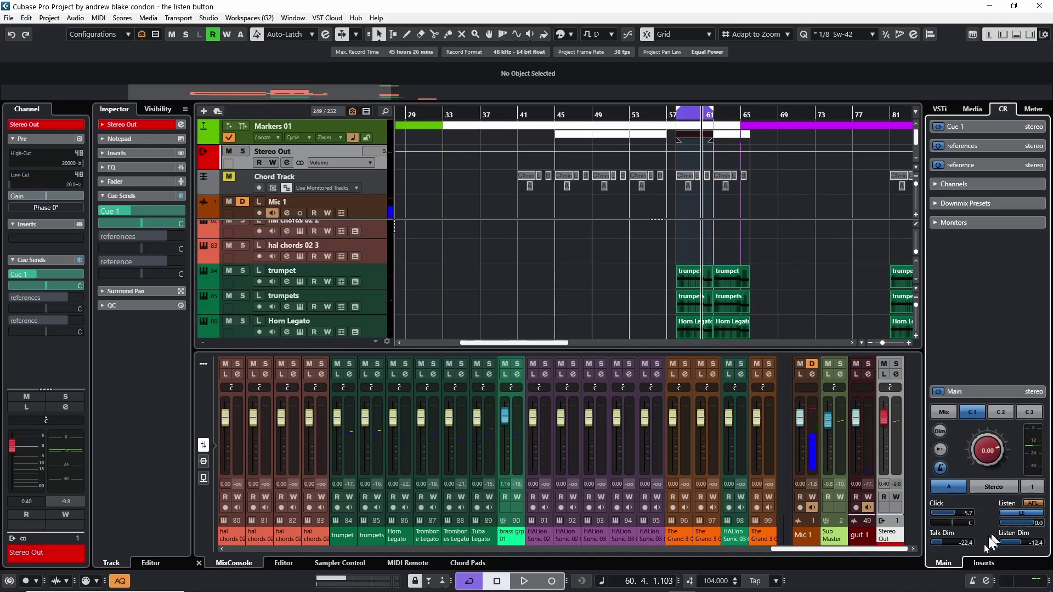
{"action": "left_click", "coordinate": [1002, 513]}
- Open Studio > Audio Connections and compare the Outputs and Control Room tabs
{"action": "left_click", "coordinate": [209, 18]}
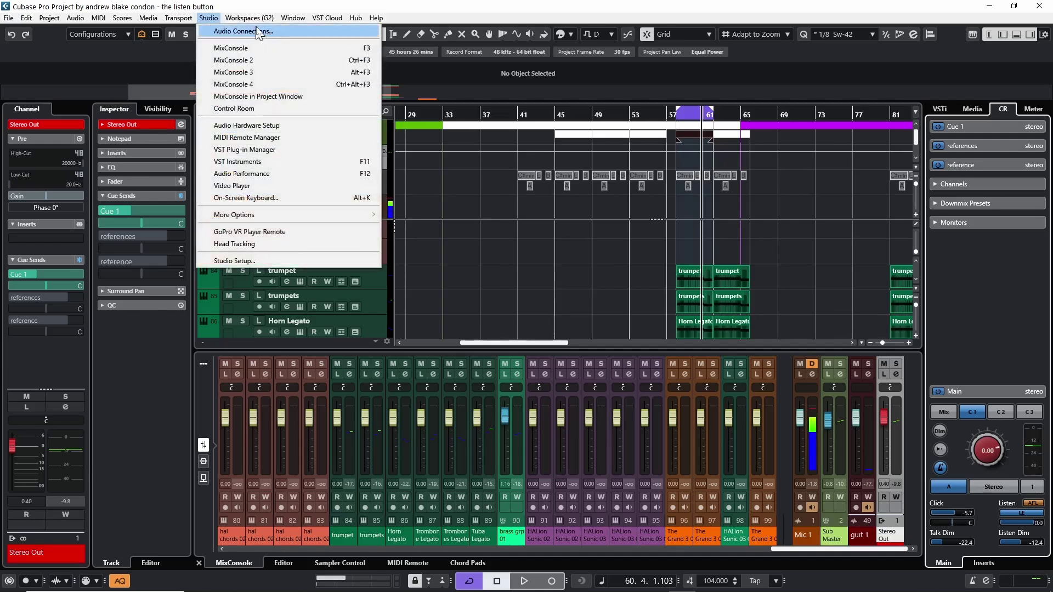
{"action": "left_click", "coordinate": [266, 31]}
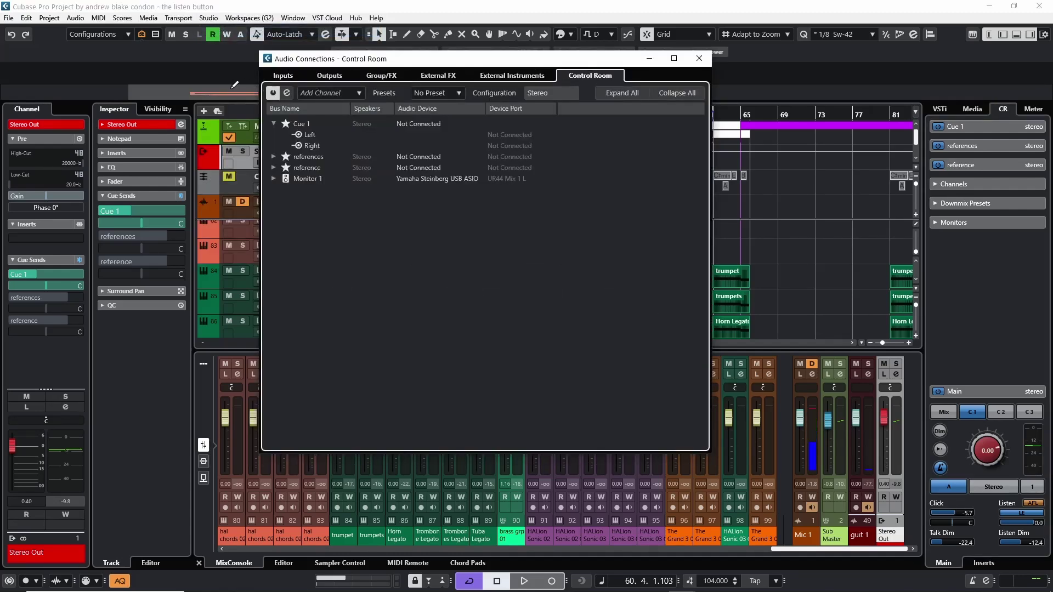
{"action": "left_click", "coordinate": [332, 75]}
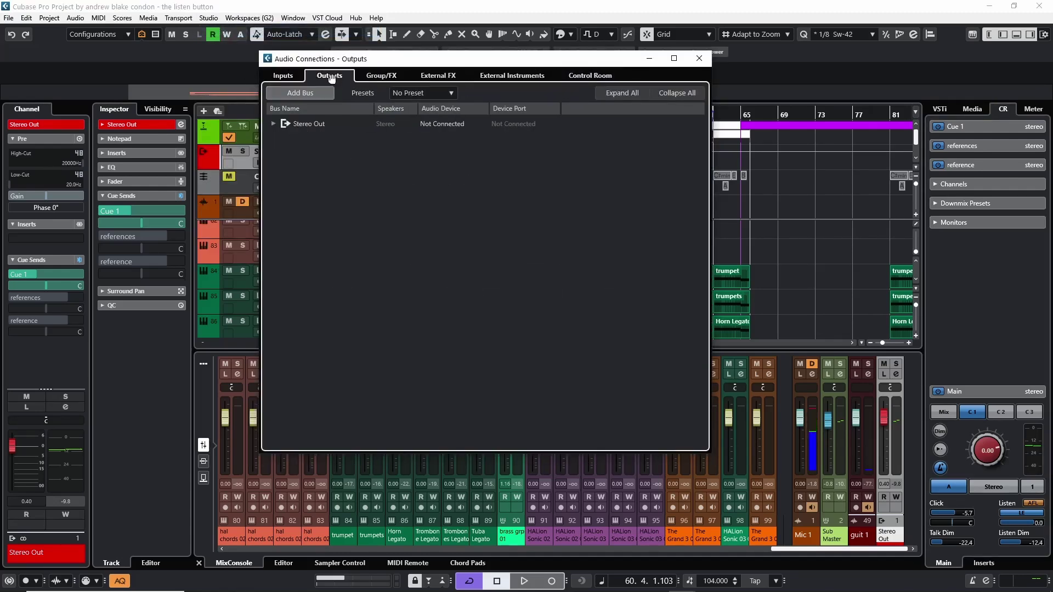
{"action": "left_click", "coordinate": [592, 76]}
{"action": "left_click", "coordinate": [331, 75]}
- On the Control Room tab, expand Monitor 1 to reveal its UR44 Mix 1 L and R ports
{"action": "left_click", "coordinate": [584, 76]}
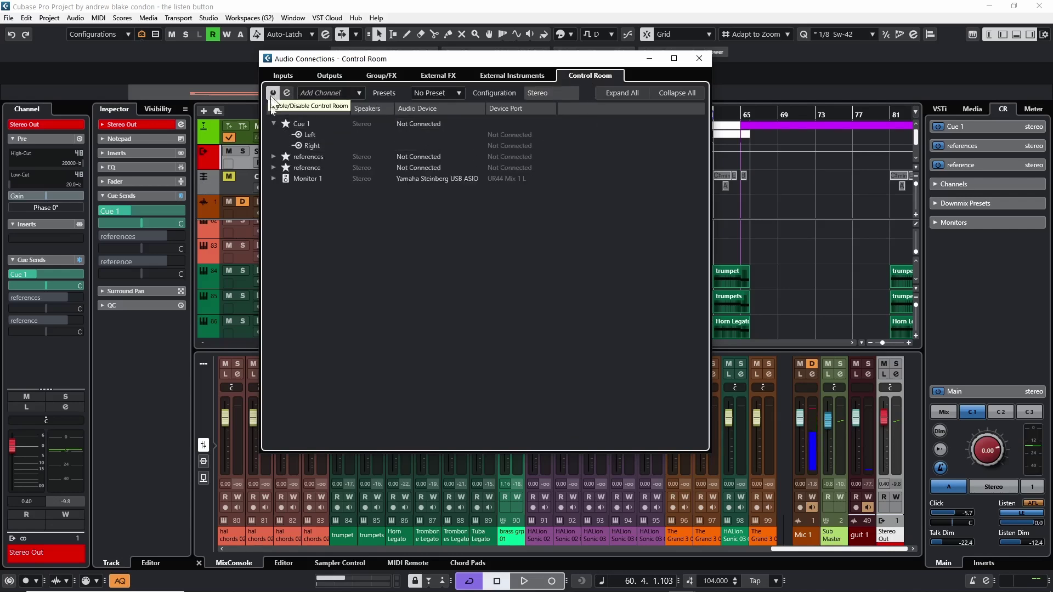
{"action": "left_click", "coordinate": [276, 180]}
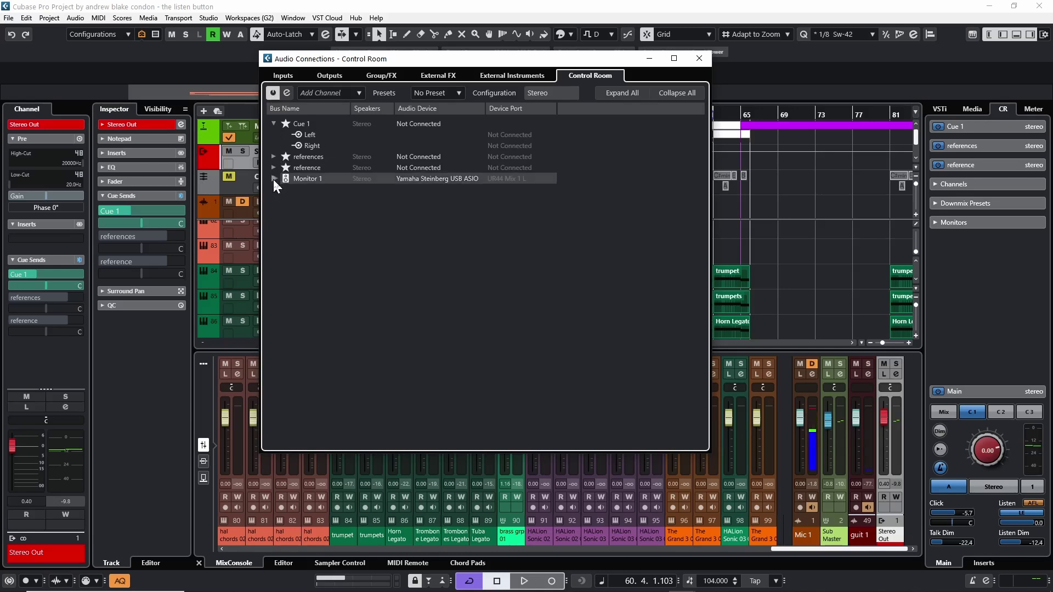
{"action": "left_click", "coordinate": [273, 179]}
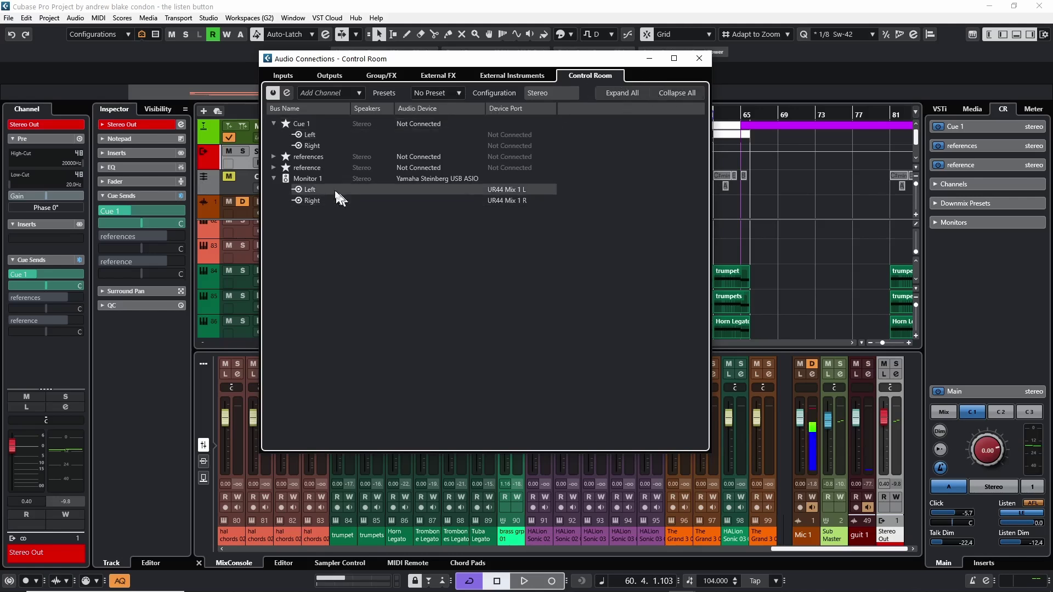
- Close Audio Connections, place the cursor at bar 58 and play briefly
{"action": "left_click", "coordinate": [699, 58]}
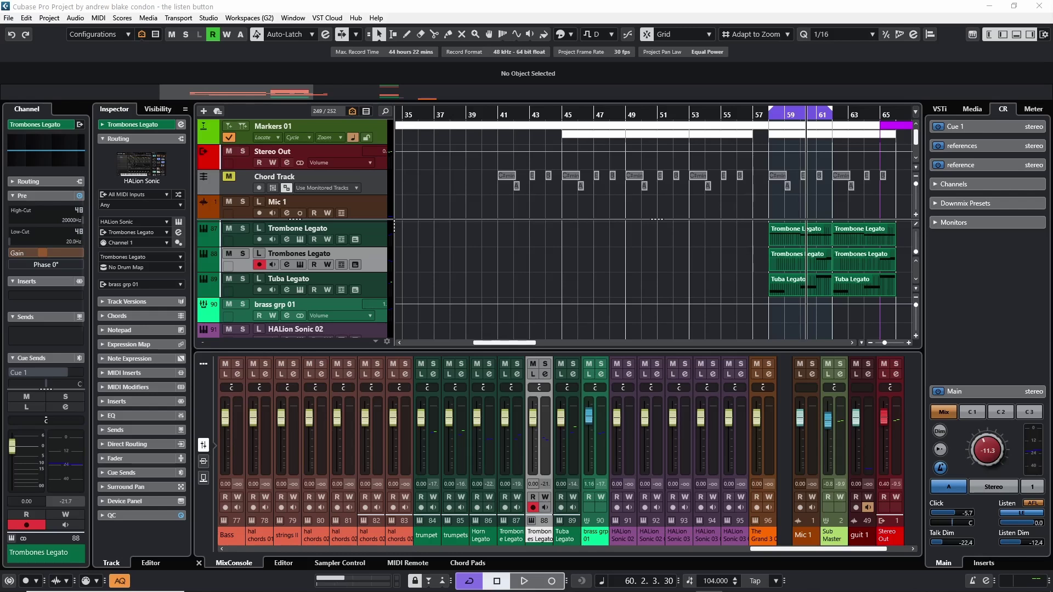
{"action": "left_click", "coordinate": [961, 328]}
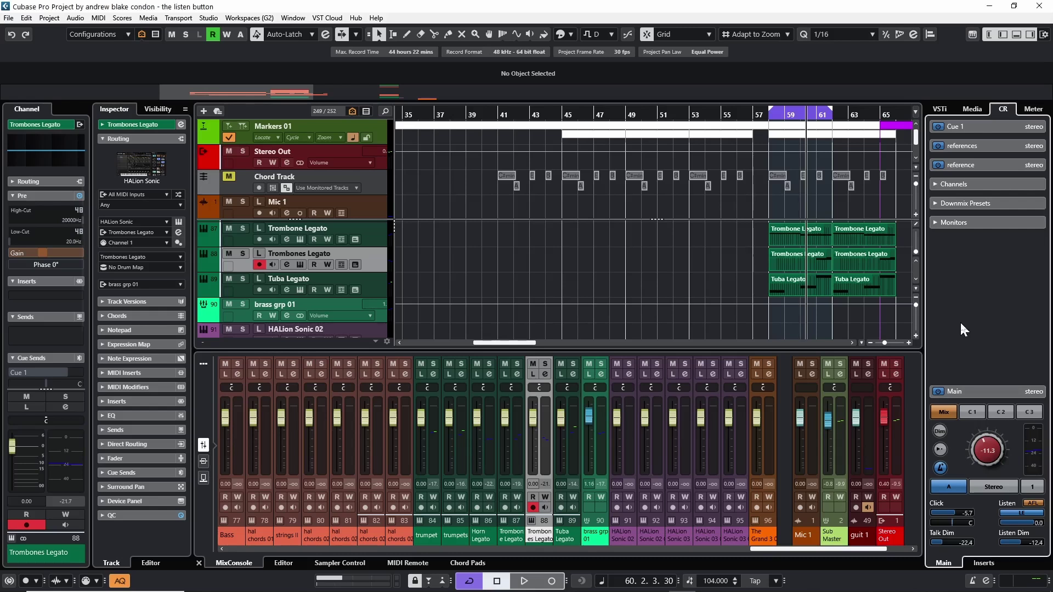
{"action": "left_click", "coordinate": [776, 213]}
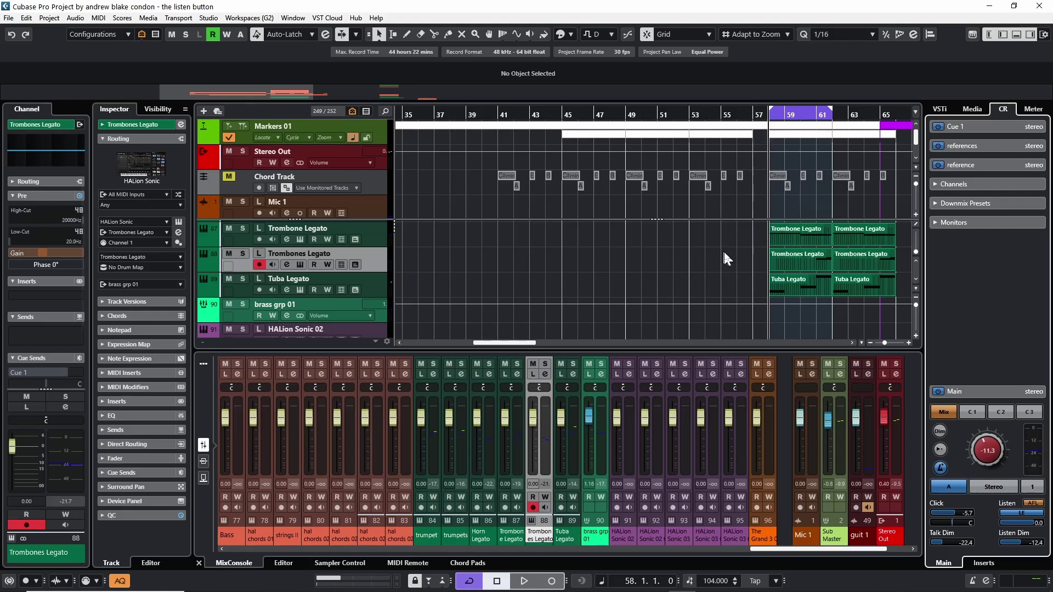
{"action": "key", "text": "space"}
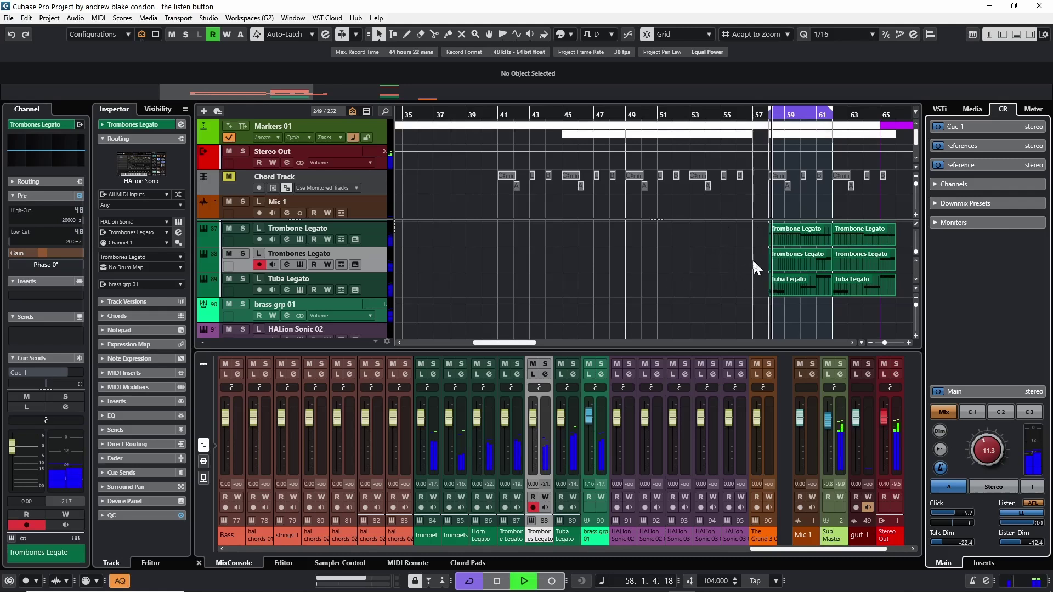
{"action": "key", "text": "space"}
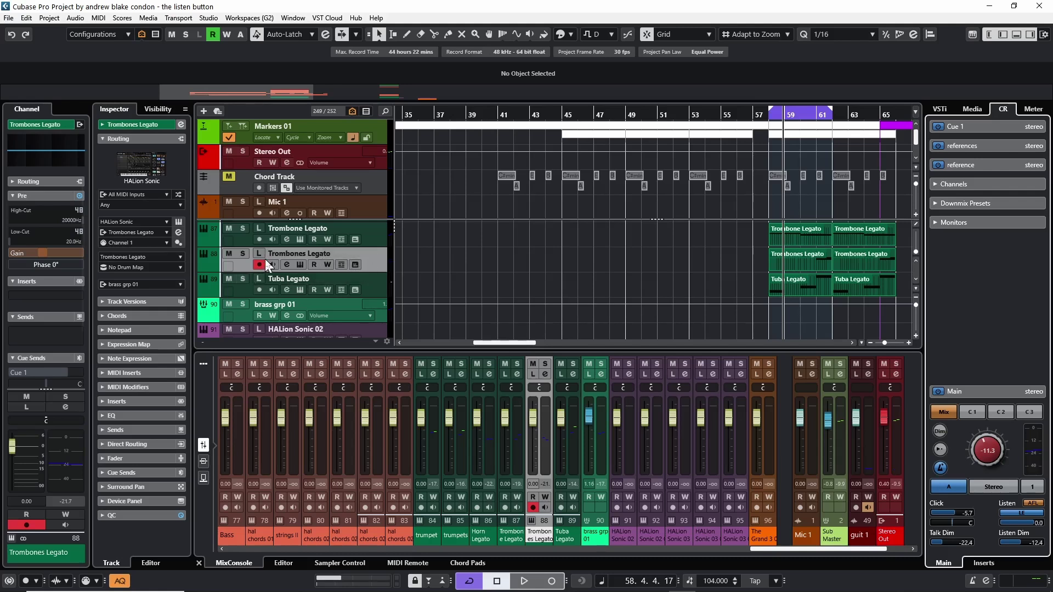
- Play with Trombones Legato soloed, then stop and unsolo it
{"action": "key", "text": "space"}
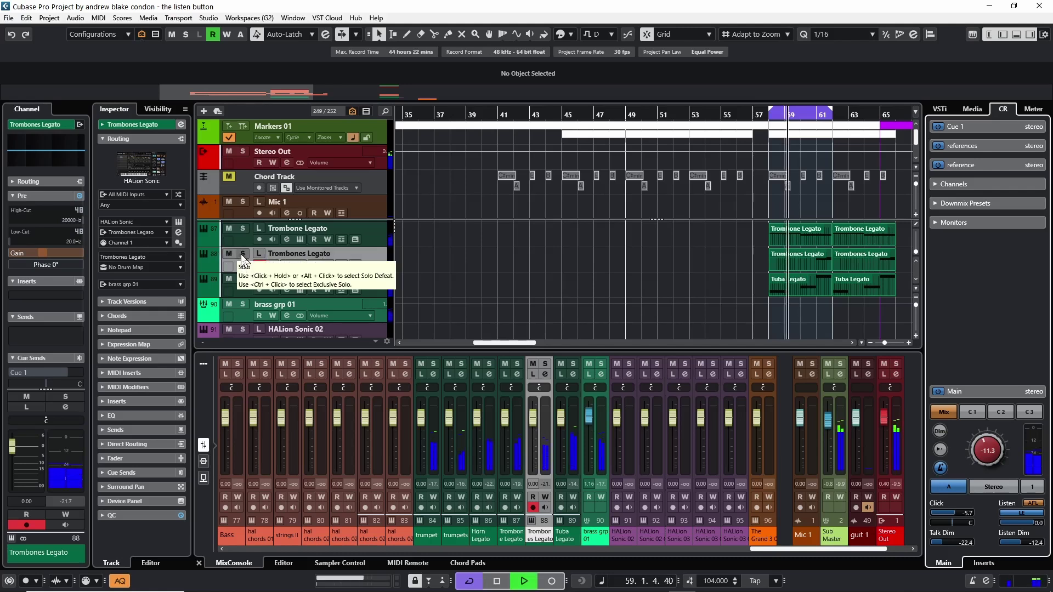
{"action": "left_click", "coordinate": [242, 254]}
{"action": "key", "text": "space"}
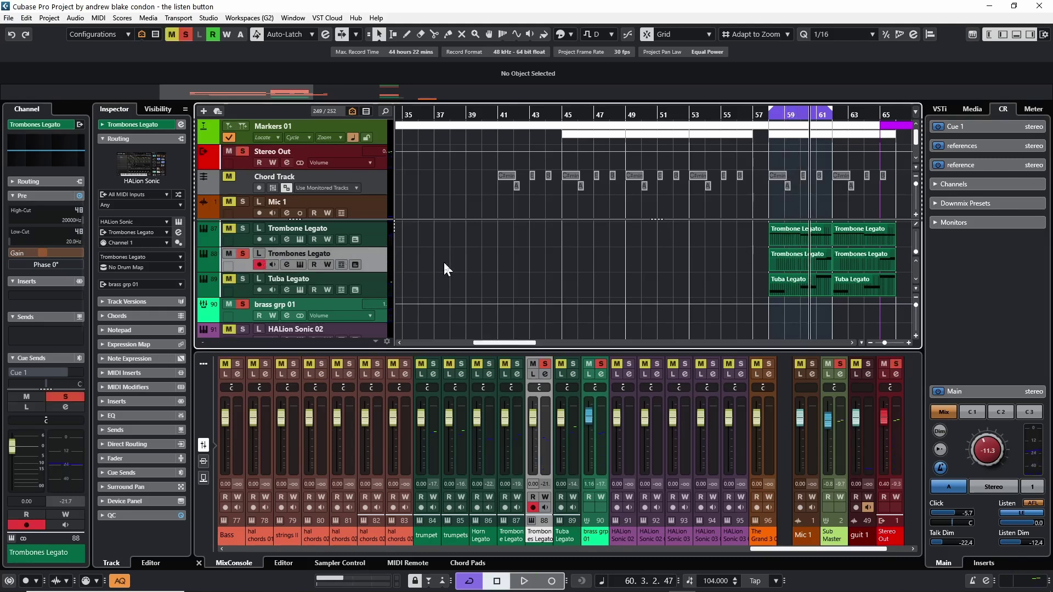
{"action": "key", "text": "s"}
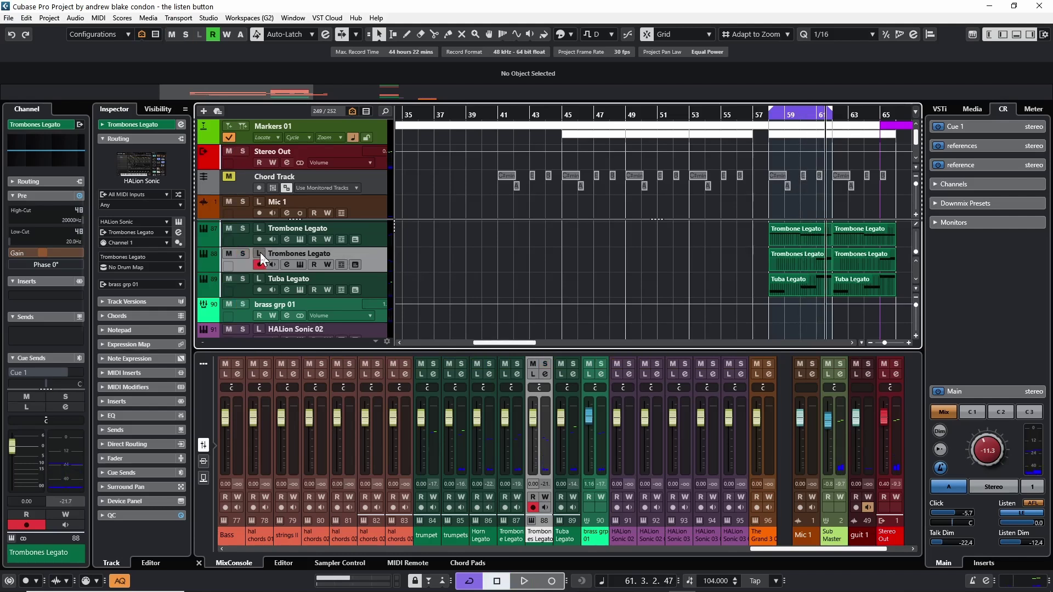
- Play from bar 58 with Trombones Legato in Listen, then stop and switch Listen off
{"action": "key", "text": "space"}
{"action": "left_click", "coordinate": [258, 253]}
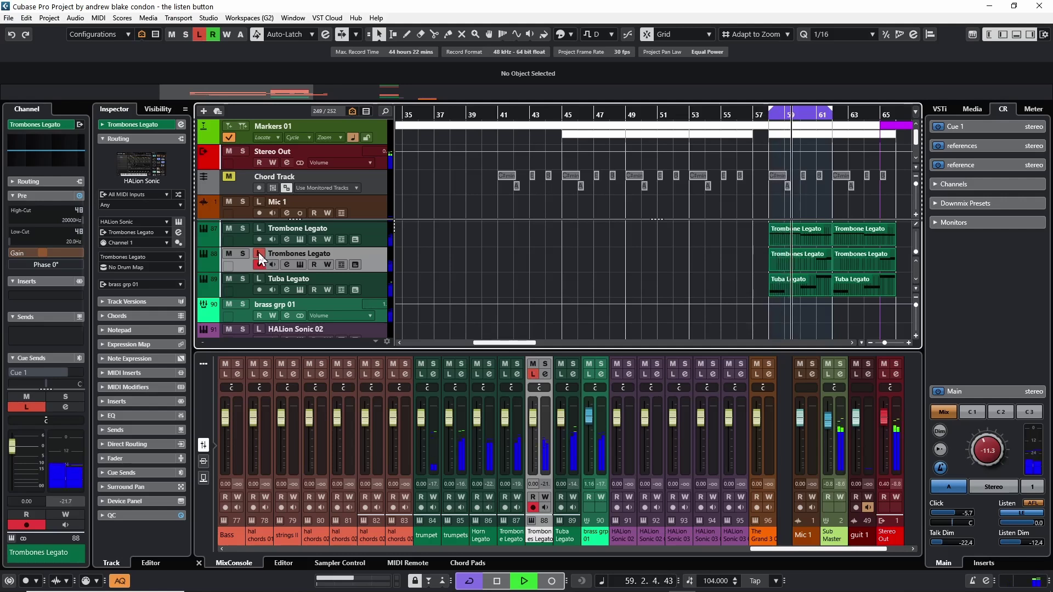
{"action": "key", "text": "space"}
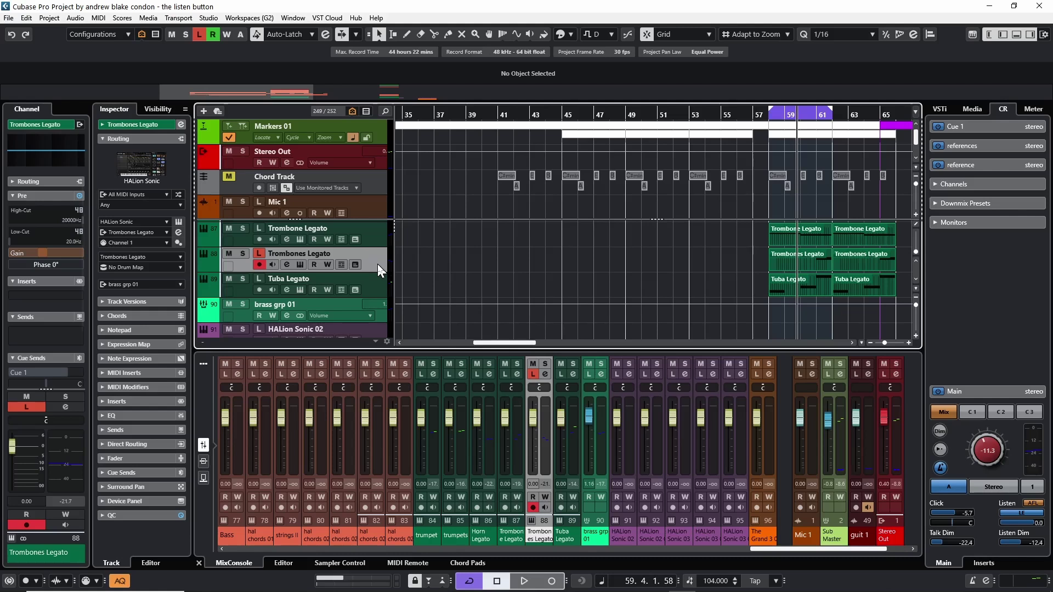
{"action": "left_click", "coordinate": [259, 253]}
- Solo the brass grp 01 bus during a short playback, then select the Trombone Legato track
{"action": "scroll", "coordinate": [377, 260], "scroll_direction": "down", "scroll_amount": 1}
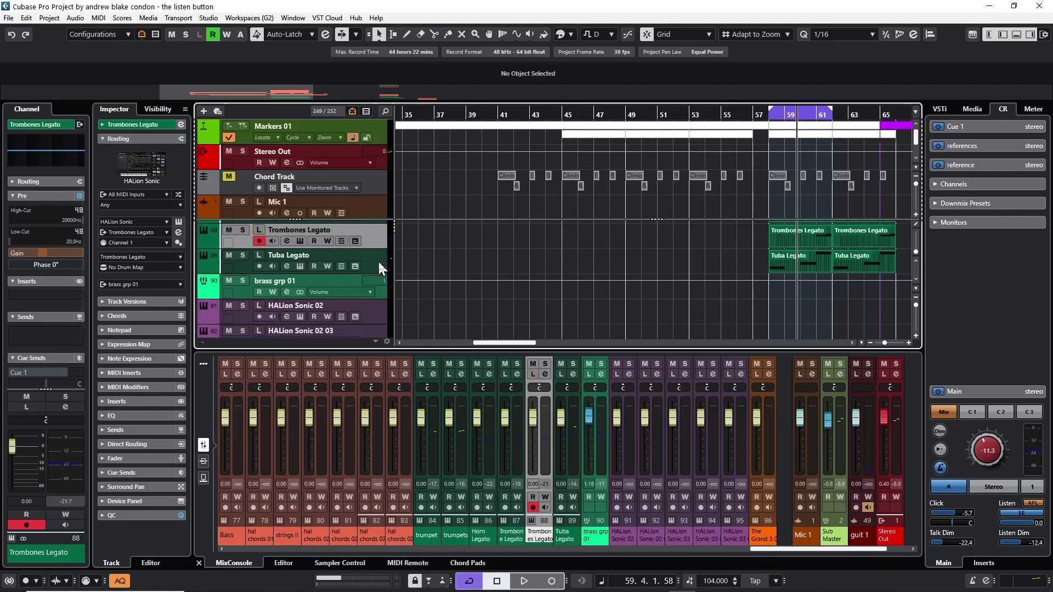
{"action": "scroll", "coordinate": [450, 265], "scroll_direction": "up", "scroll_amount": 1}
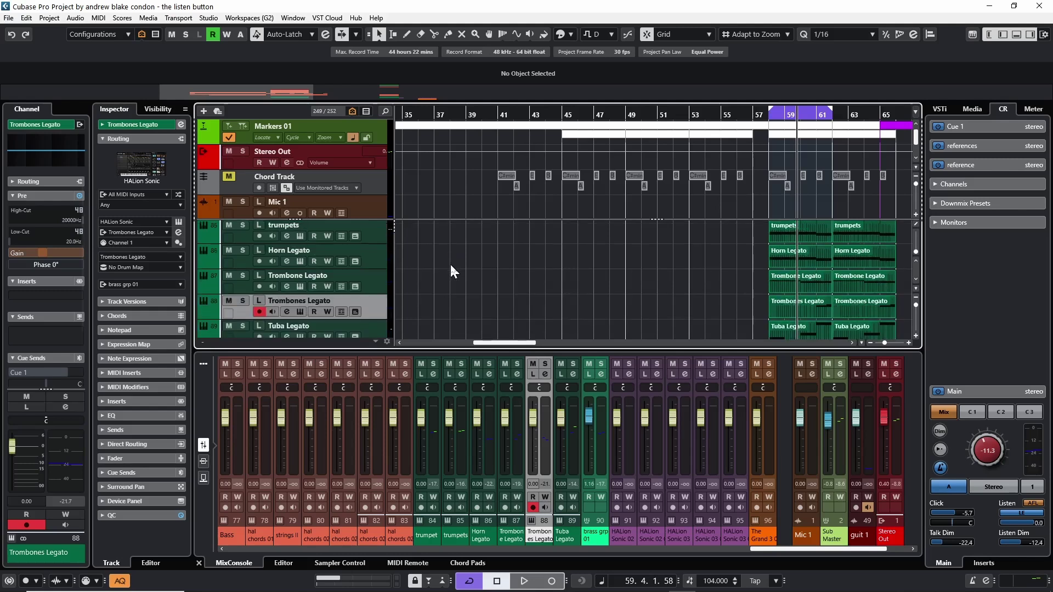
{"action": "scroll", "coordinate": [425, 260], "scroll_direction": "up", "scroll_amount": 1}
{"action": "scroll", "coordinate": [448, 268], "scroll_direction": "down", "scroll_amount": 1}
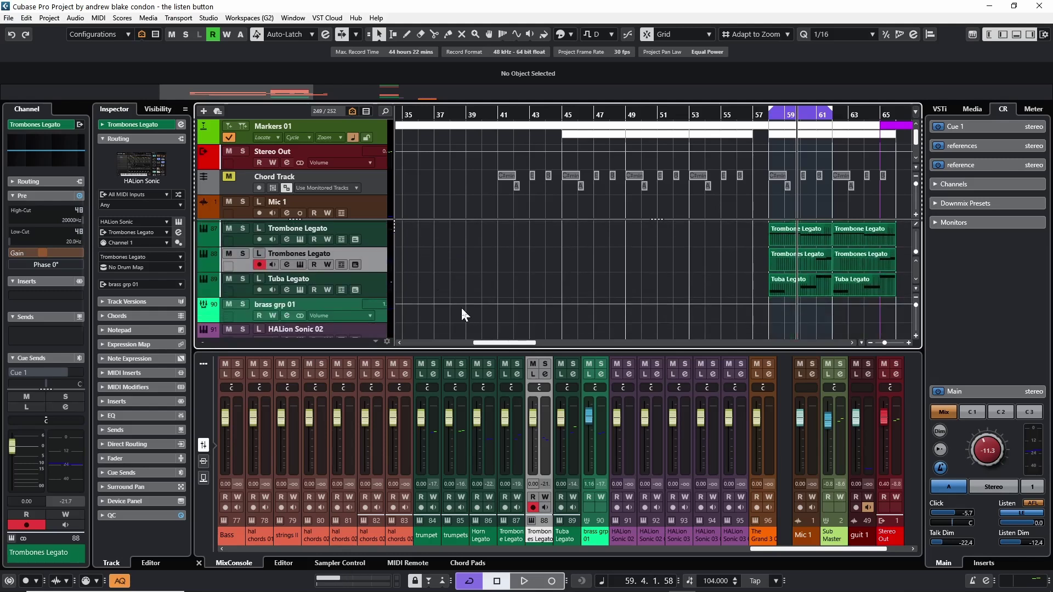
{"action": "key", "text": "space"}
{"action": "left_click", "coordinate": [241, 304]}
{"action": "key", "text": "space"}
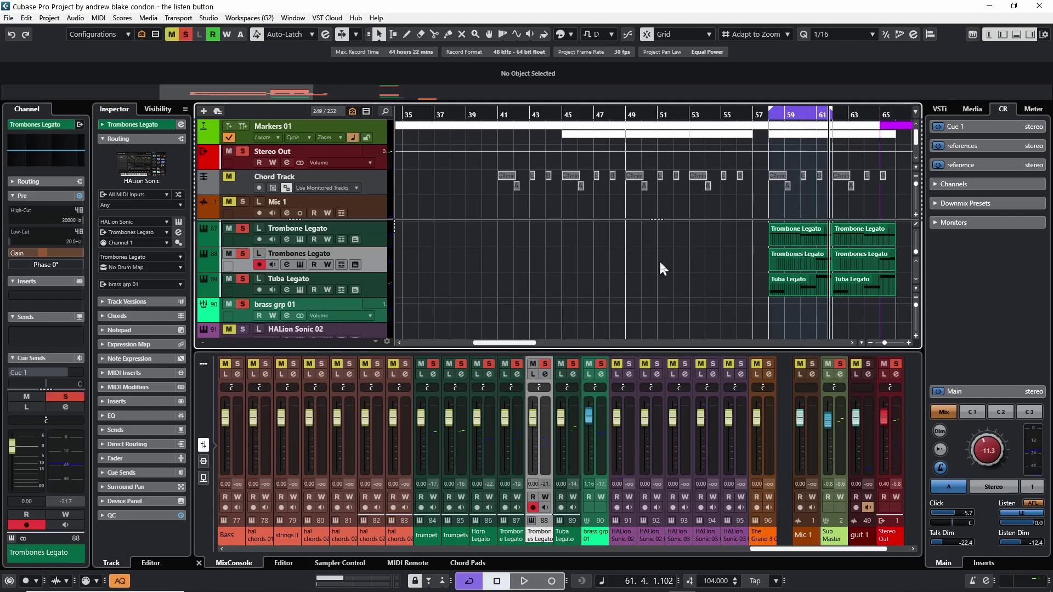
{"action": "scroll", "coordinate": [715, 268], "scroll_direction": "up", "scroll_amount": 2}
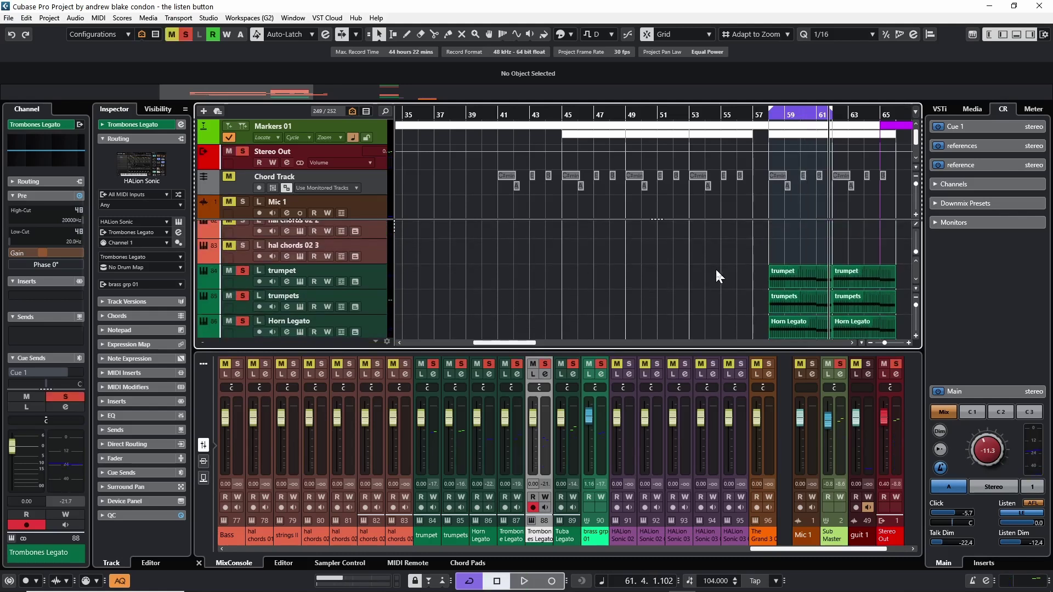
{"action": "left_click", "coordinate": [440, 271]}
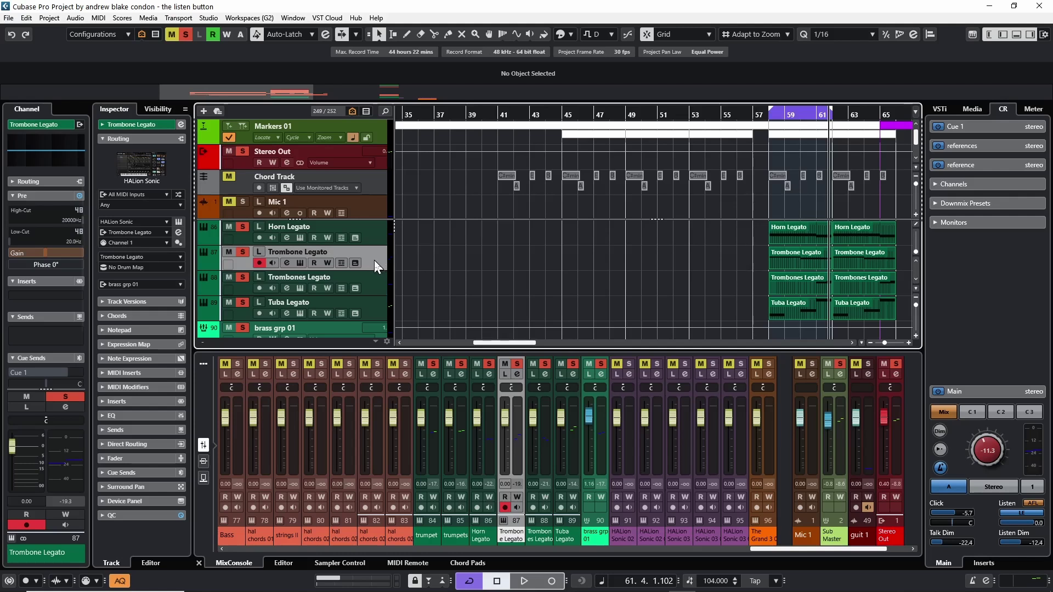
- Play with Trombone Legato briefly in Listen, then switch Listen off and stop
{"action": "key", "text": "space"}
{"action": "left_click", "coordinate": [259, 252]}
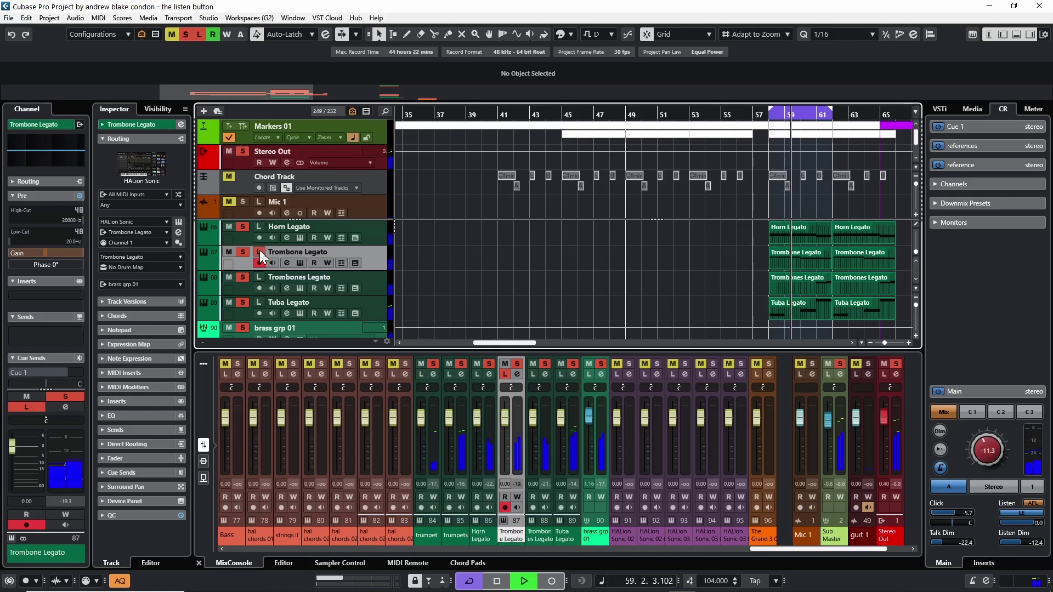
{"action": "left_click", "coordinate": [258, 250]}
{"action": "key", "text": "space"}
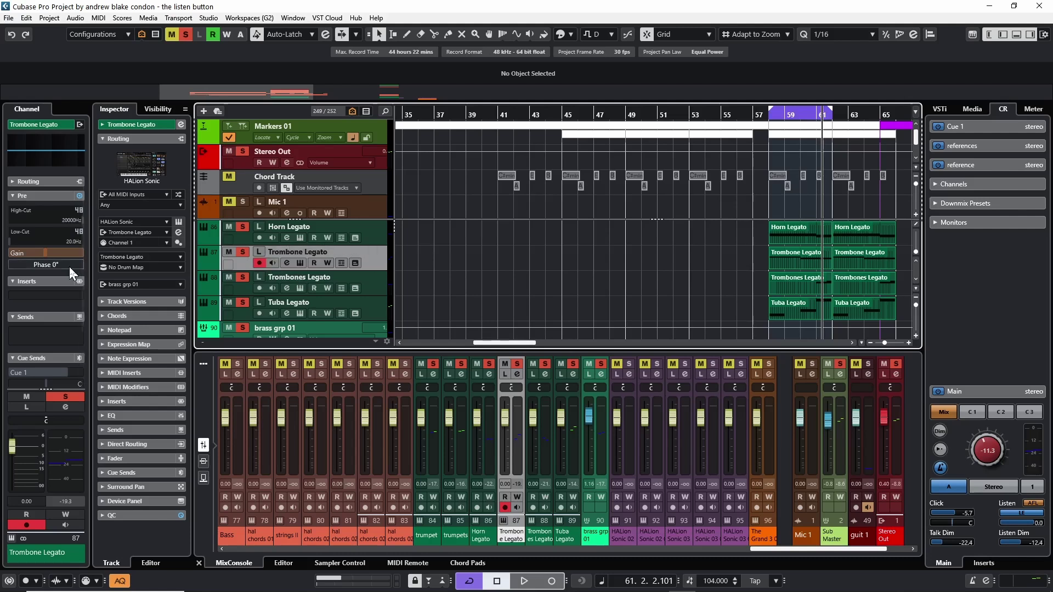
- Re-engage Listen on Trombone Legato and select Horn Legato, then Trombones Legato
{"action": "left_click", "coordinate": [26, 408]}
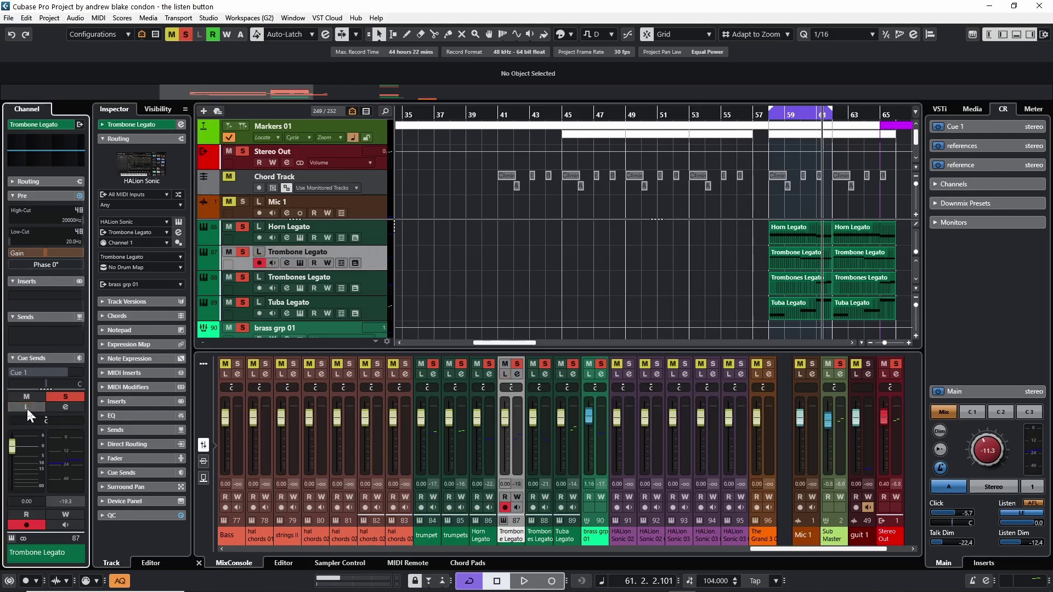
{"action": "left_click", "coordinate": [379, 239]}
{"action": "left_click", "coordinate": [376, 275]}
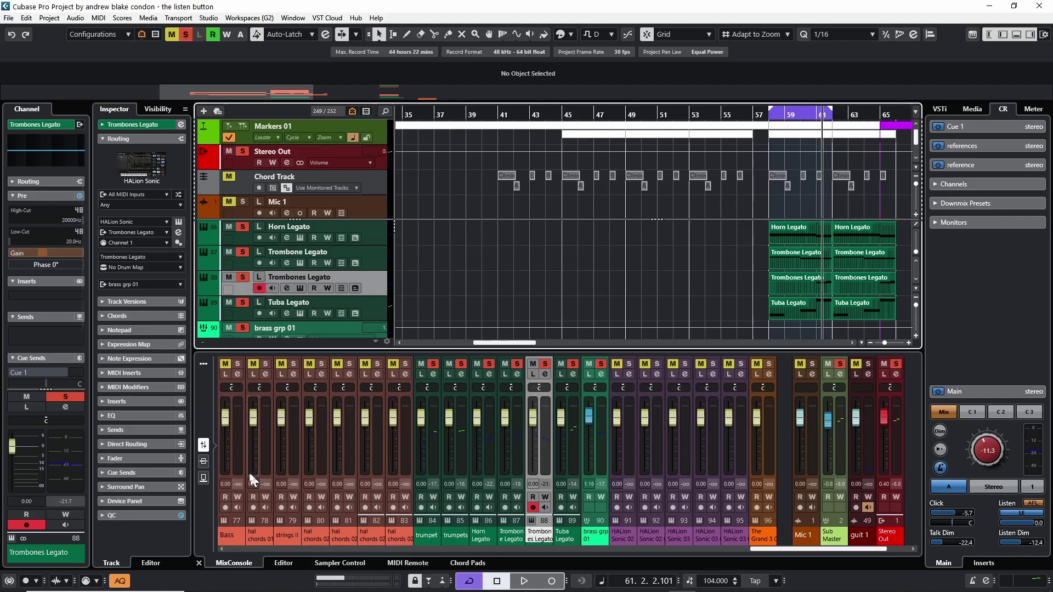
- Hide the lower-zone mixer and open Track Controls Settings, moving the dialog aside
{"action": "left_click", "coordinate": [218, 509]}
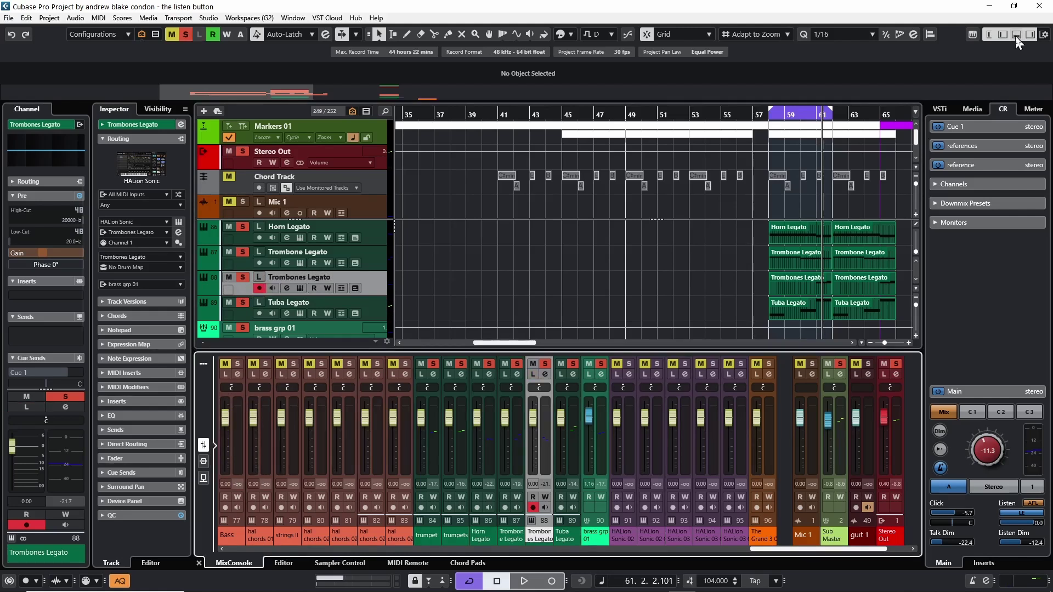
{"action": "left_click", "coordinate": [1015, 35]}
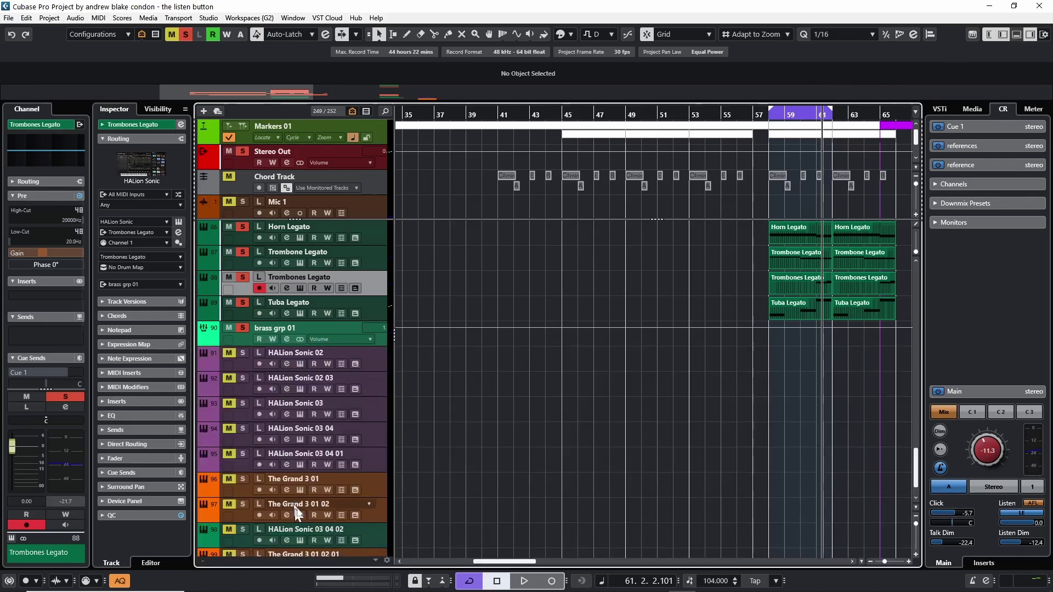
{"action": "left_click", "coordinate": [386, 561]}
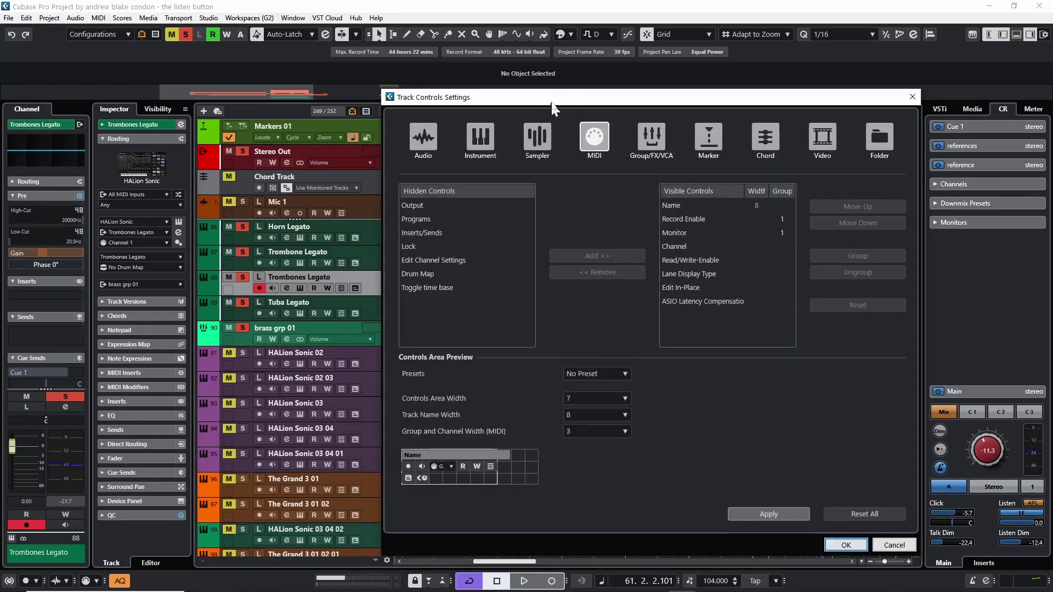
{"action": "left_click_drag", "start_coordinate": [563, 99], "coordinate": [406, 114]}
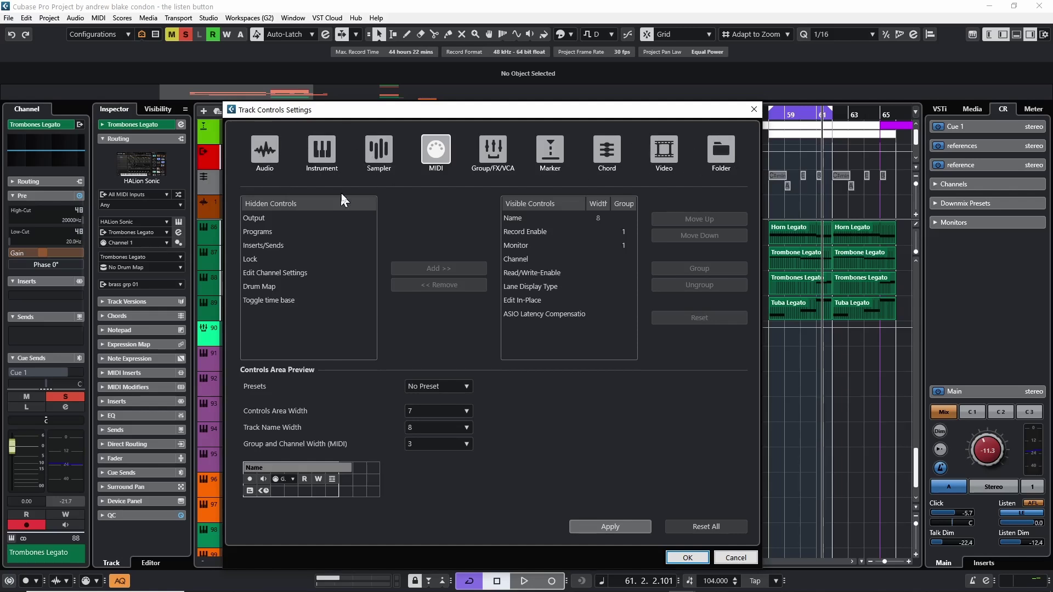
- Browse the Audio, Instrument and Sampler track controls, settling on Instrument, and select ASIO Latency Compensation
{"action": "left_click", "coordinate": [265, 149]}
{"action": "left_click", "coordinate": [318, 152]}
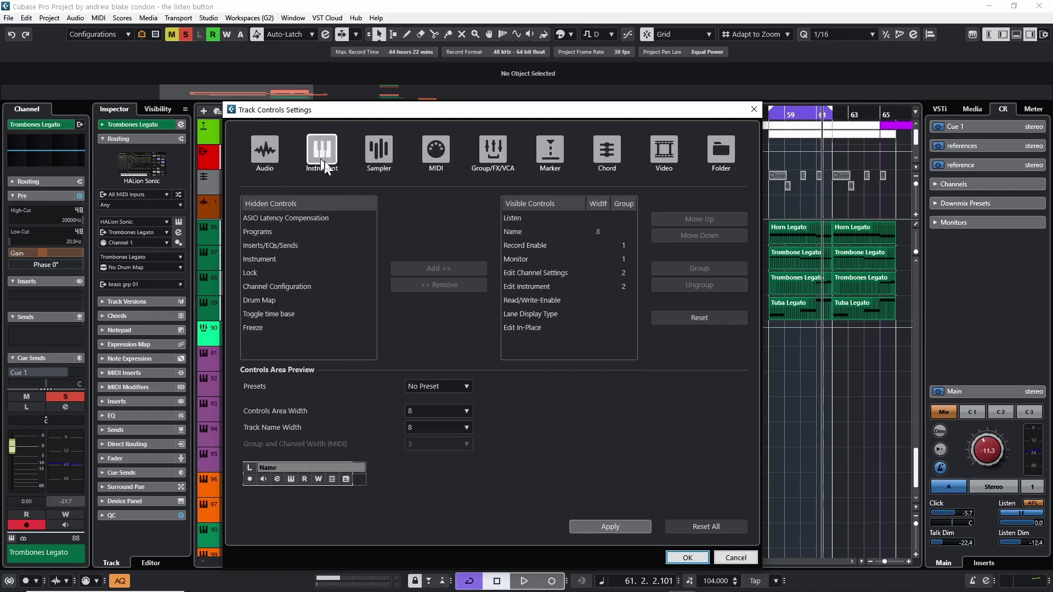
{"action": "left_click", "coordinate": [378, 149]}
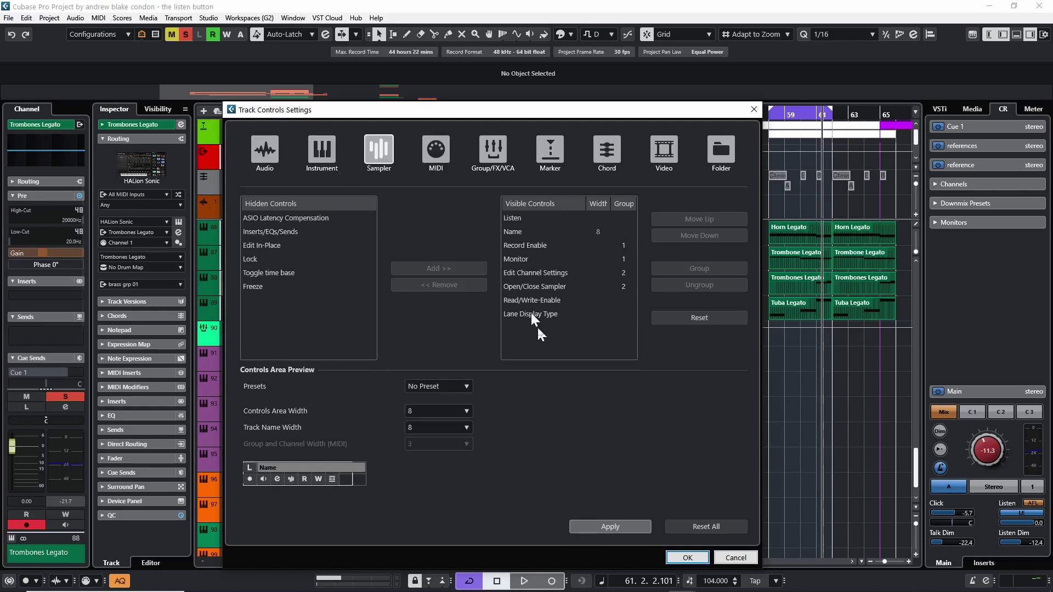
{"action": "left_click", "coordinate": [311, 153]}
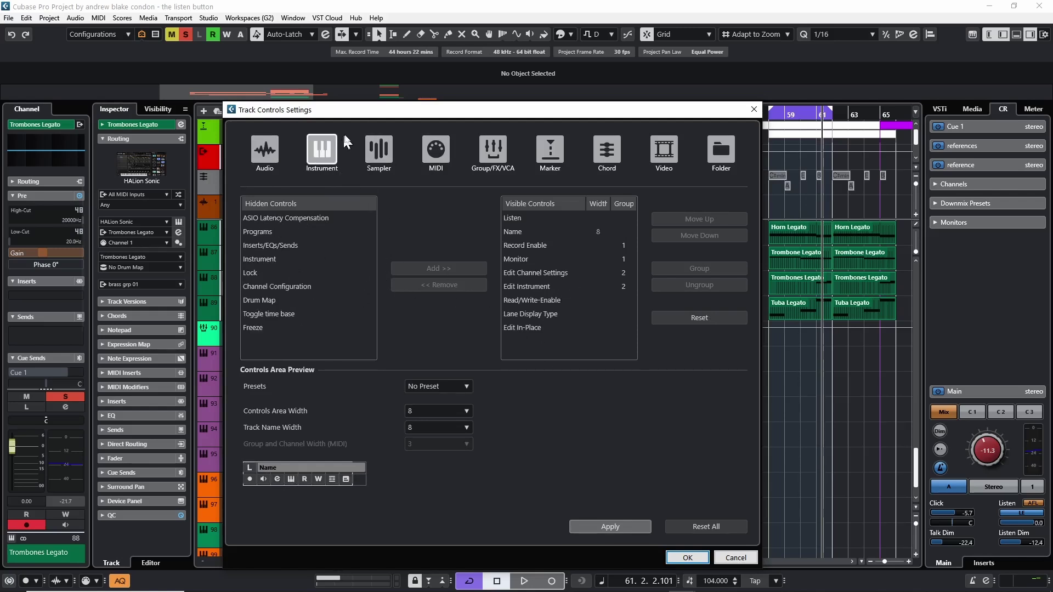
{"action": "left_click_drag", "start_coordinate": [357, 111], "coordinate": [527, 52]}
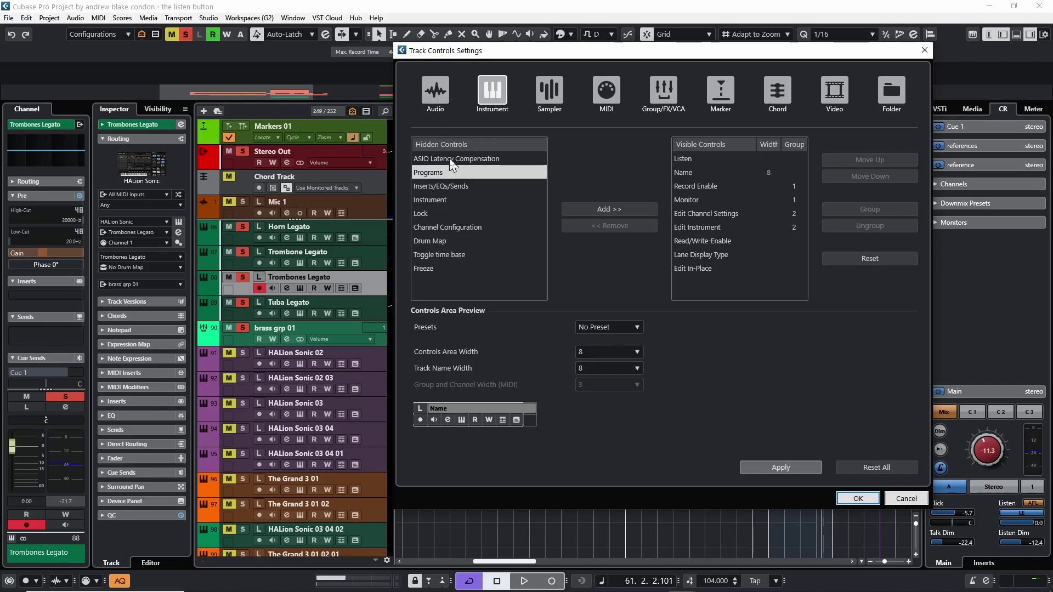
{"action": "left_click", "coordinate": [515, 158]}
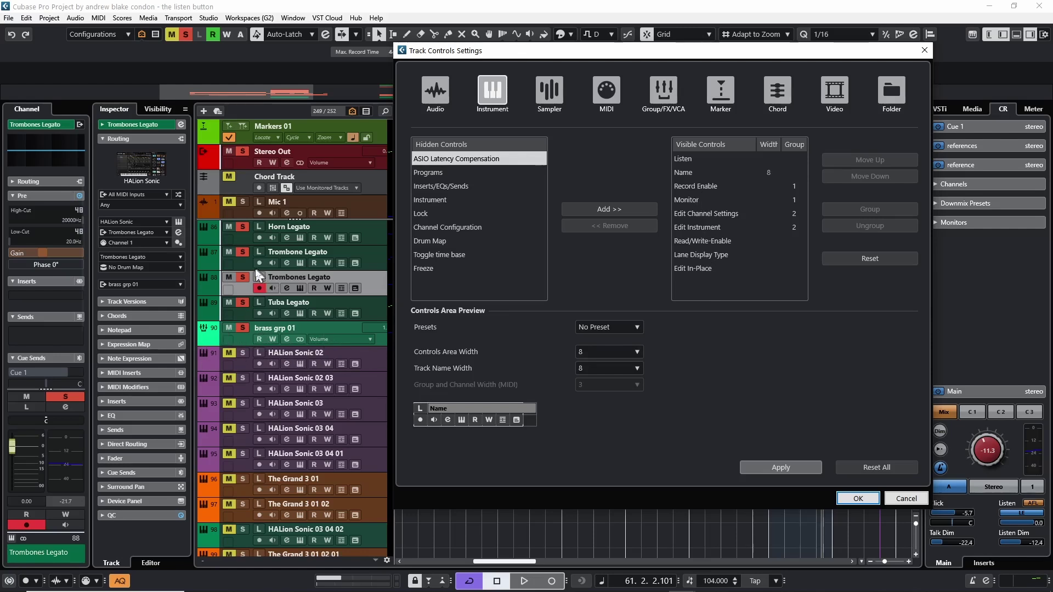
- Move Listen down several places and back to first, leaving Controls Area Width at 8
{"action": "left_click", "coordinate": [684, 158]}
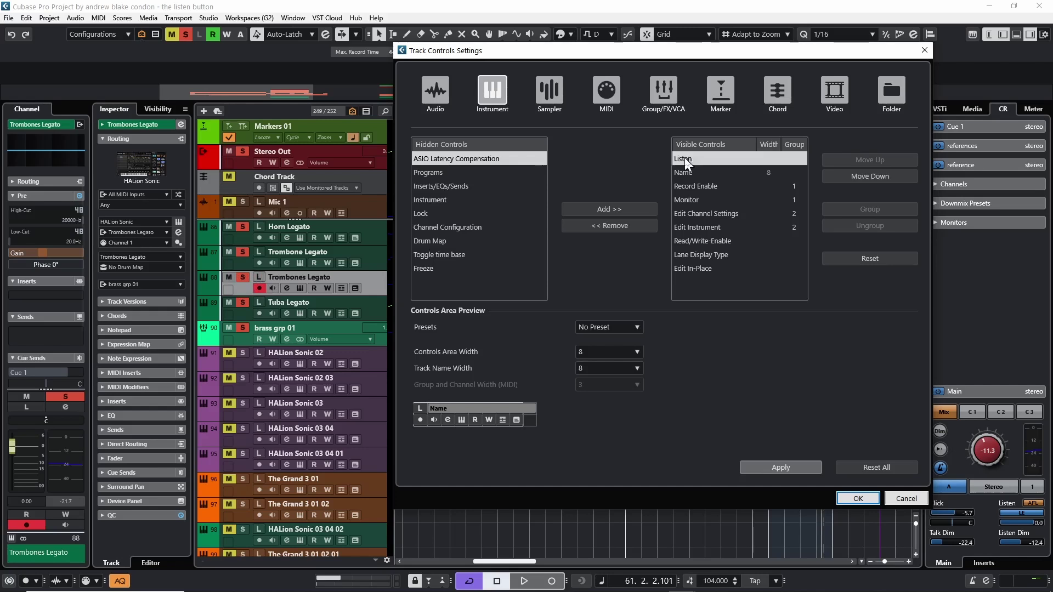
{"action": "left_click", "coordinate": [868, 176]}
{"action": "left_click", "coordinate": [868, 176]}
{"action": "left_click", "coordinate": [868, 176]}
{"action": "left_click", "coordinate": [868, 176]}
{"action": "left_click", "coordinate": [868, 176]}
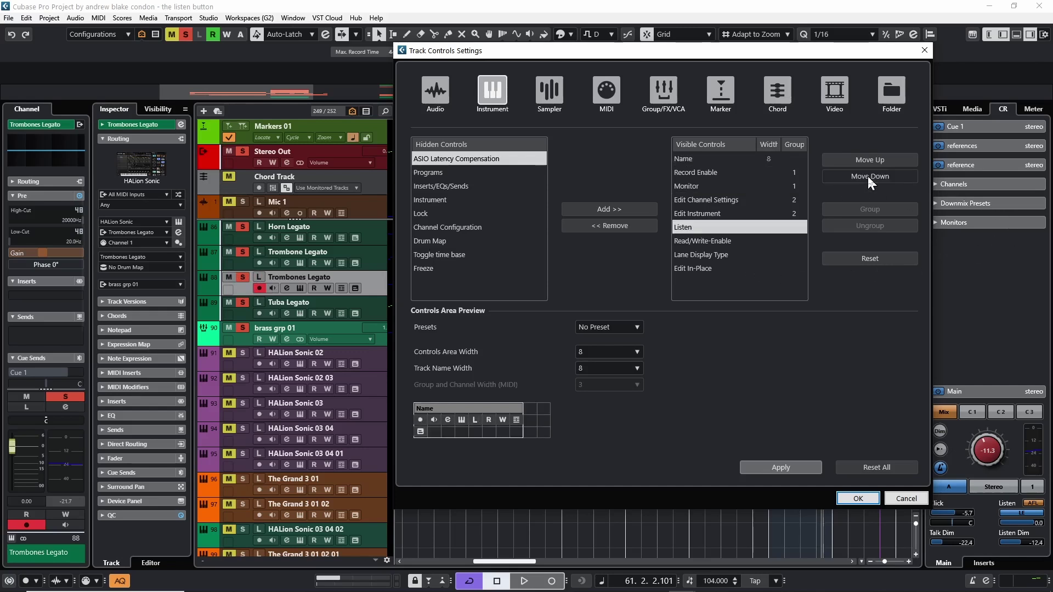
{"action": "left_click", "coordinate": [769, 465]}
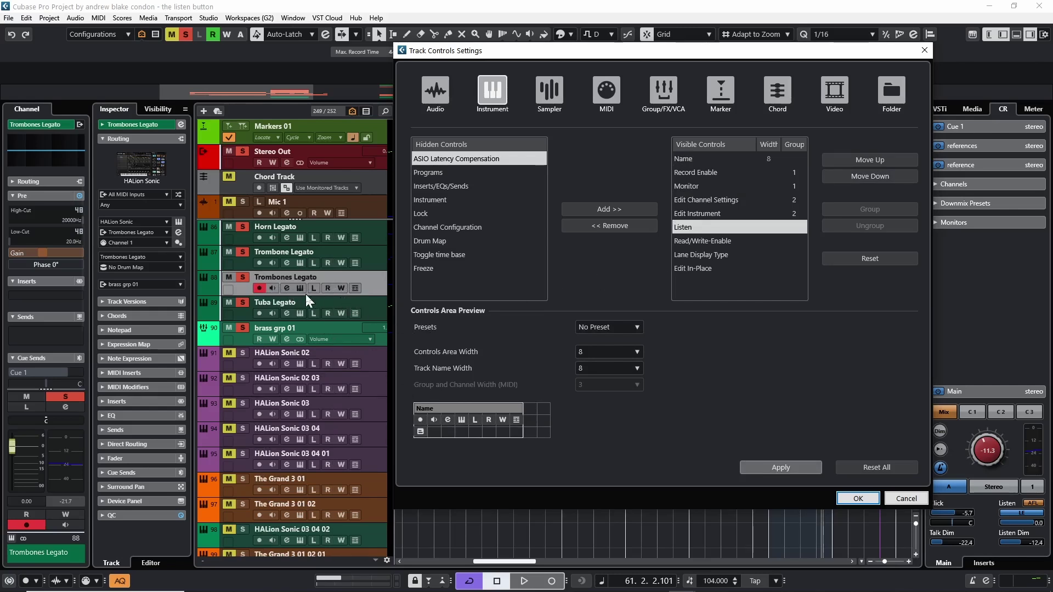
{"action": "left_click", "coordinate": [867, 158]}
{"action": "left_click", "coordinate": [866, 158]}
{"action": "left_click", "coordinate": [866, 159]}
{"action": "left_click", "coordinate": [866, 158]}
{"action": "left_click", "coordinate": [867, 158]}
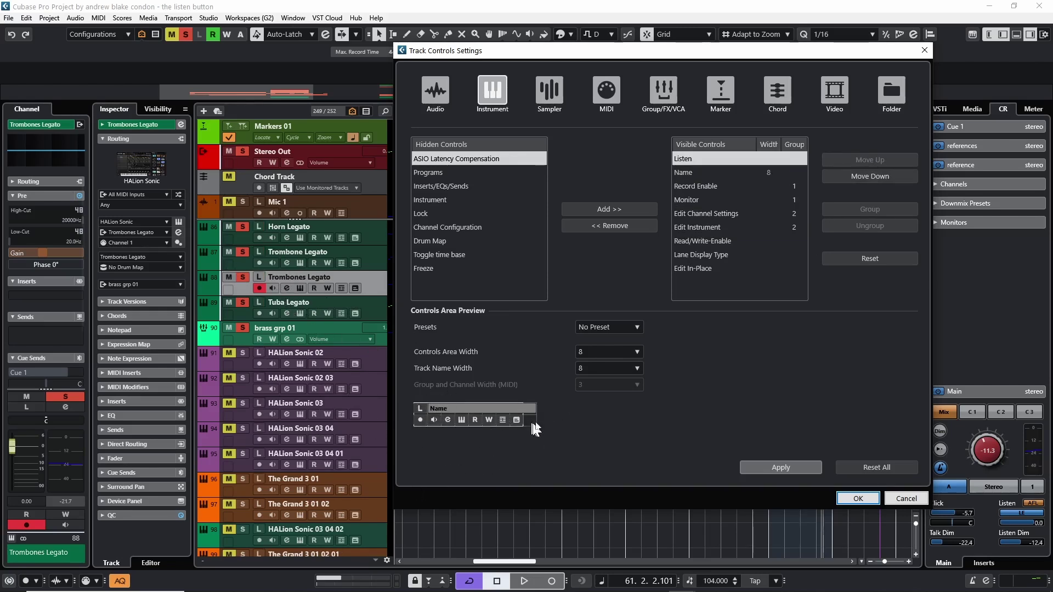
{"action": "left_click", "coordinate": [637, 352]}
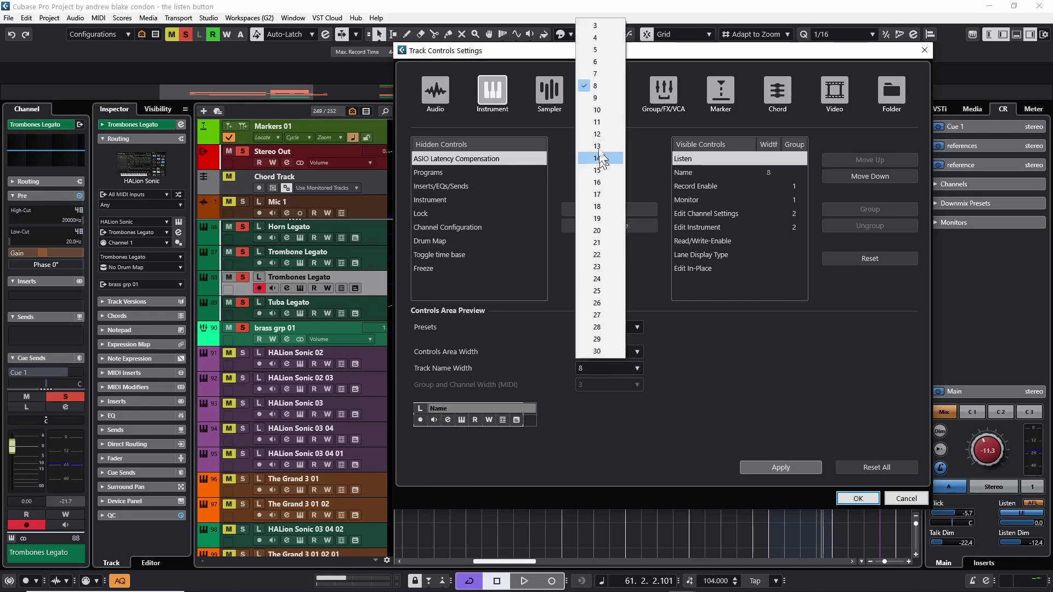
{"action": "left_click", "coordinate": [524, 340]}
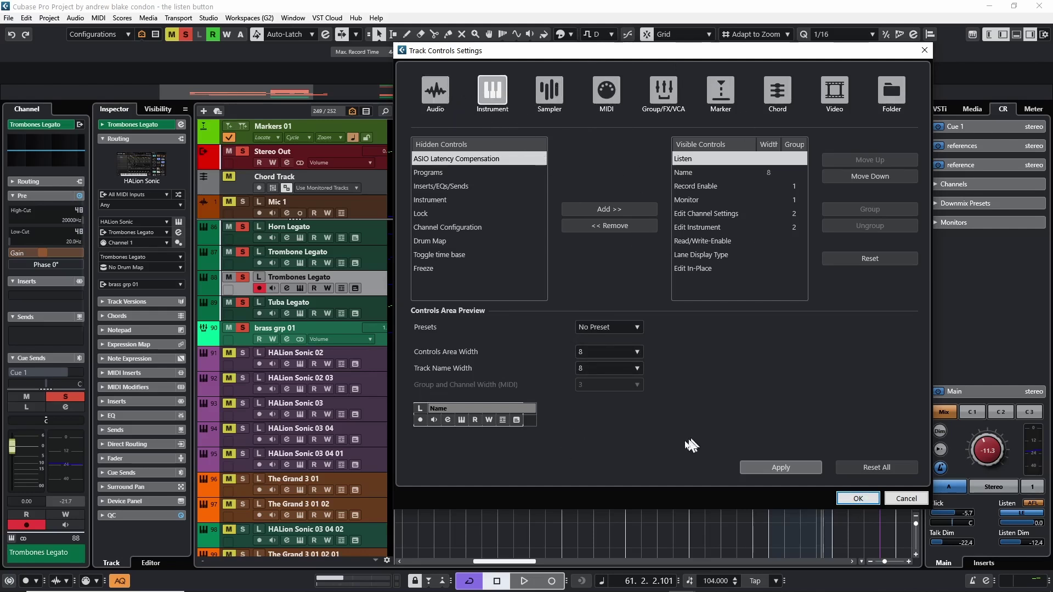
- Close Track Controls Settings, put Trombones Legato in Listen, then clear Listen from the toolbar indicator
{"action": "key", "text": "Escape"}
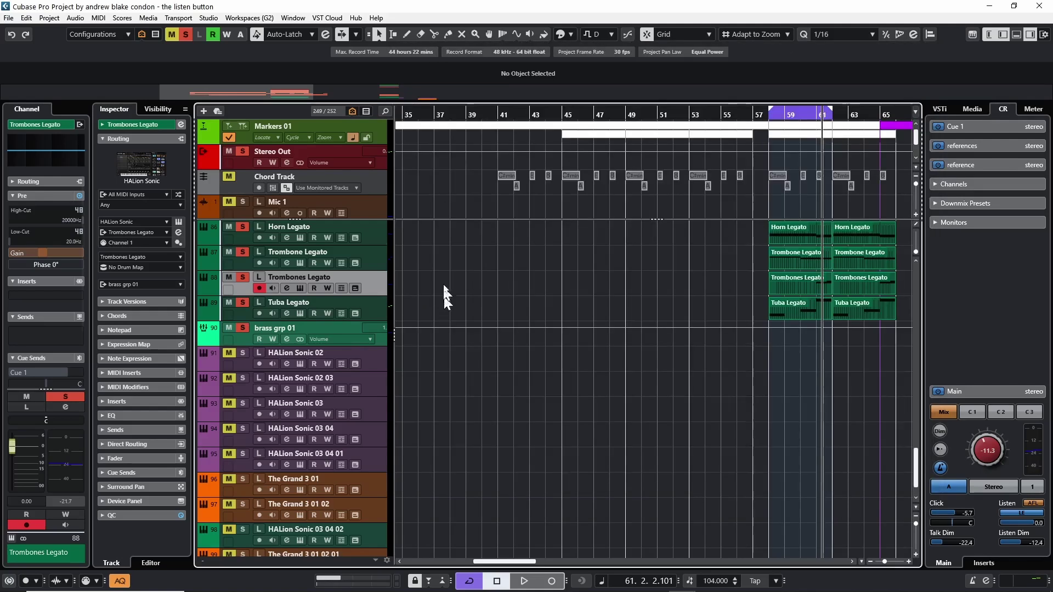
{"action": "left_click", "coordinate": [258, 277]}
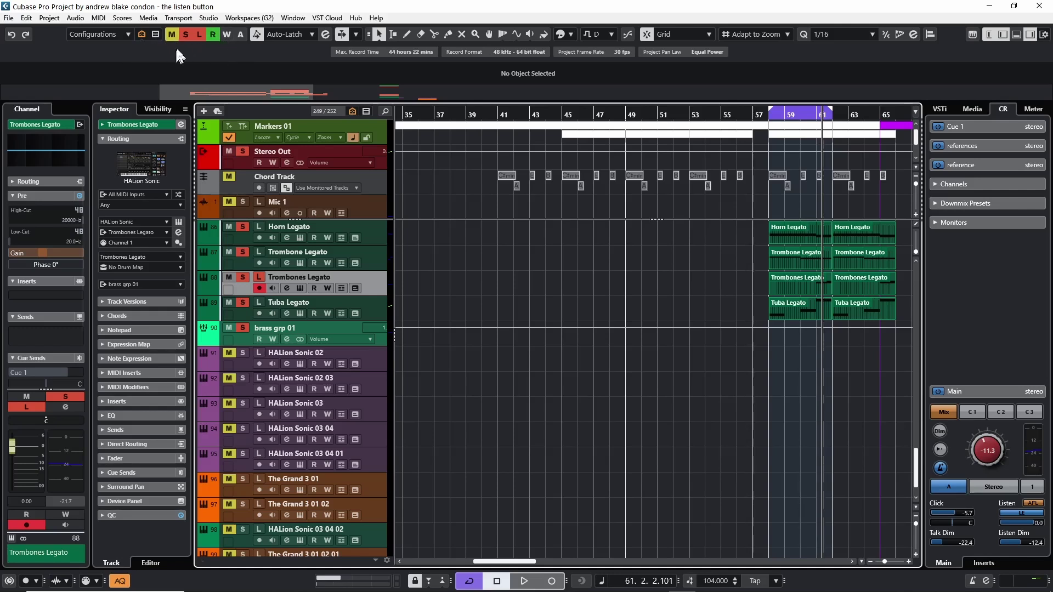
{"action": "left_click", "coordinate": [200, 34]}
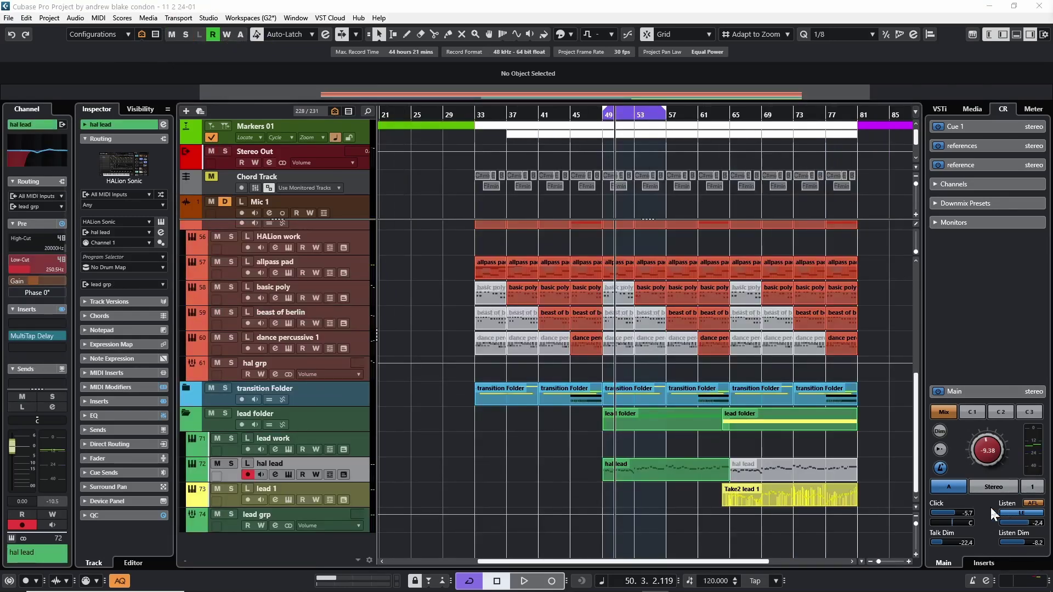
- Solo and unsolo hal lead, restart playback, and put hal lead into Listen
{"action": "left_click", "coordinate": [232, 464]}
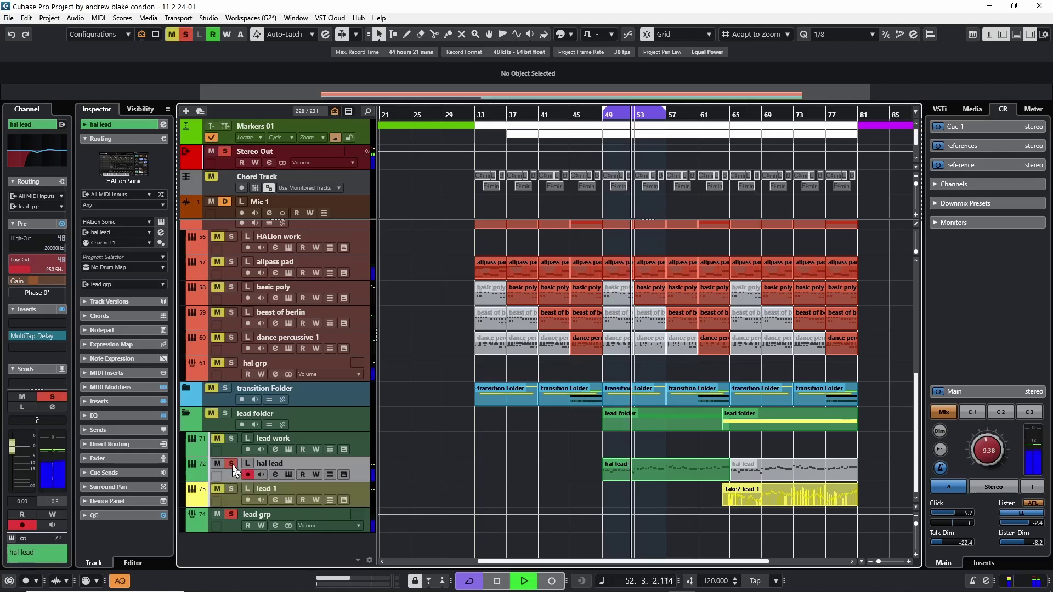
{"action": "left_click", "coordinate": [231, 463]}
{"action": "key", "text": "space"}
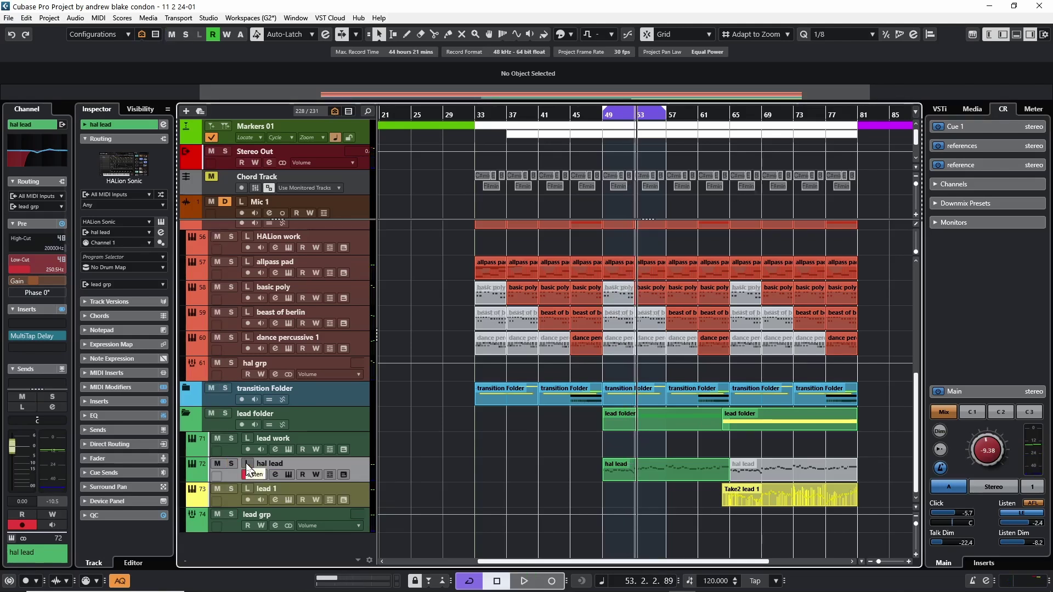
{"action": "key", "text": "space"}
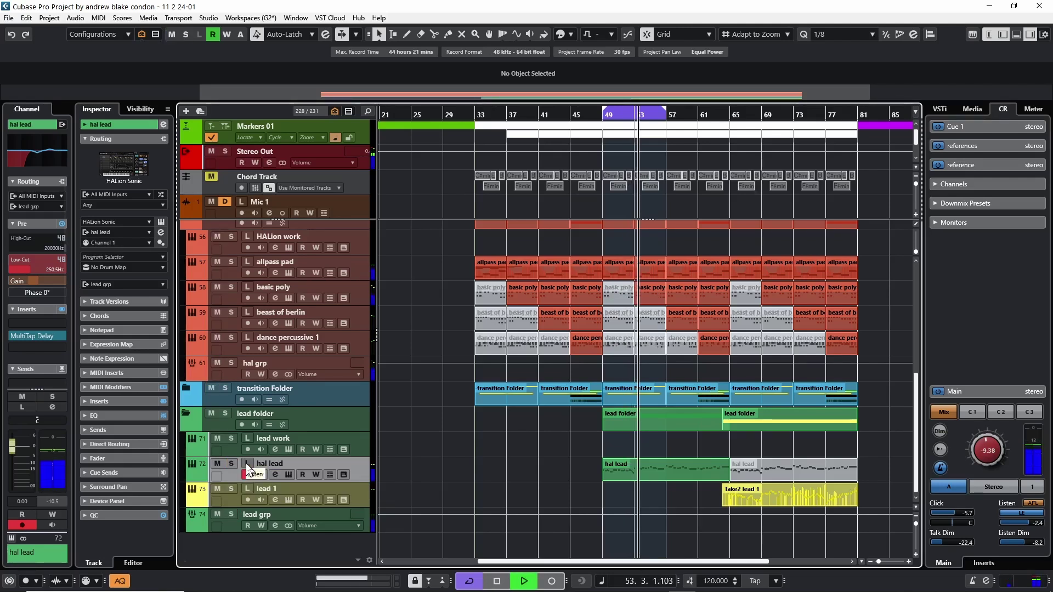
{"action": "left_click", "coordinate": [248, 464]}
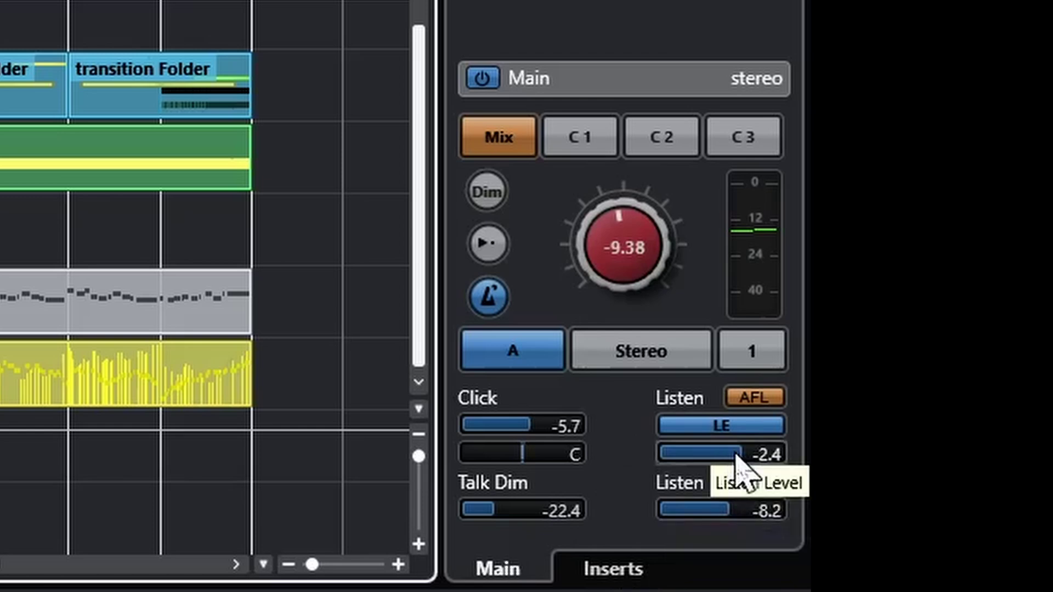
- Set the Control Room Listen level to -1.1 and Listen Dim to -6.9, then enable listen
{"action": "left_click_drag", "start_coordinate": [705, 465], "coordinate": [658, 457]}
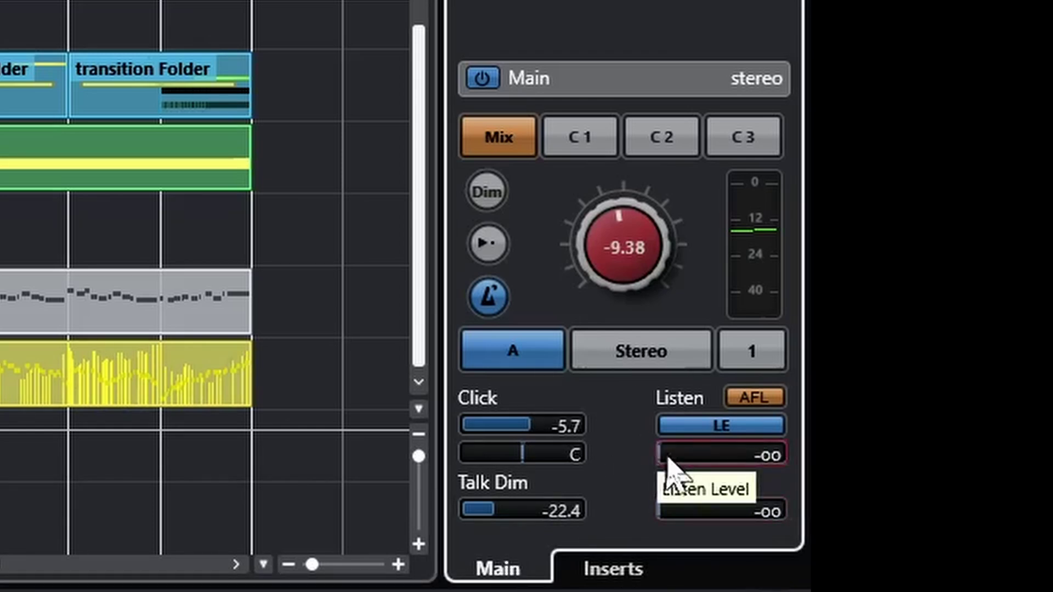
{"action": "left_click_drag", "start_coordinate": [669, 467], "coordinate": [635, 493]}
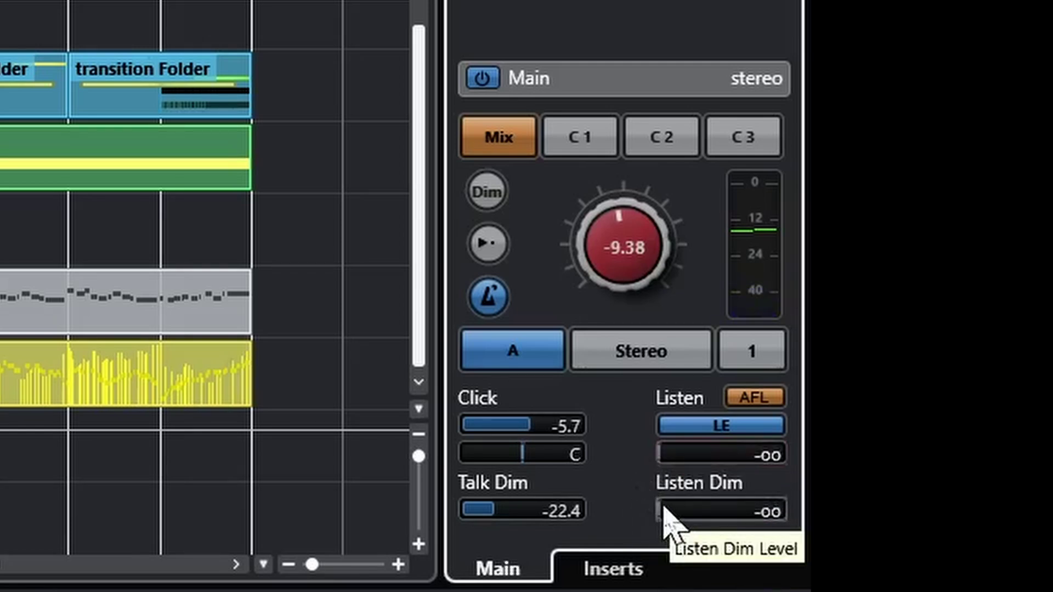
{"action": "left_click_drag", "start_coordinate": [674, 513], "coordinate": [636, 531]}
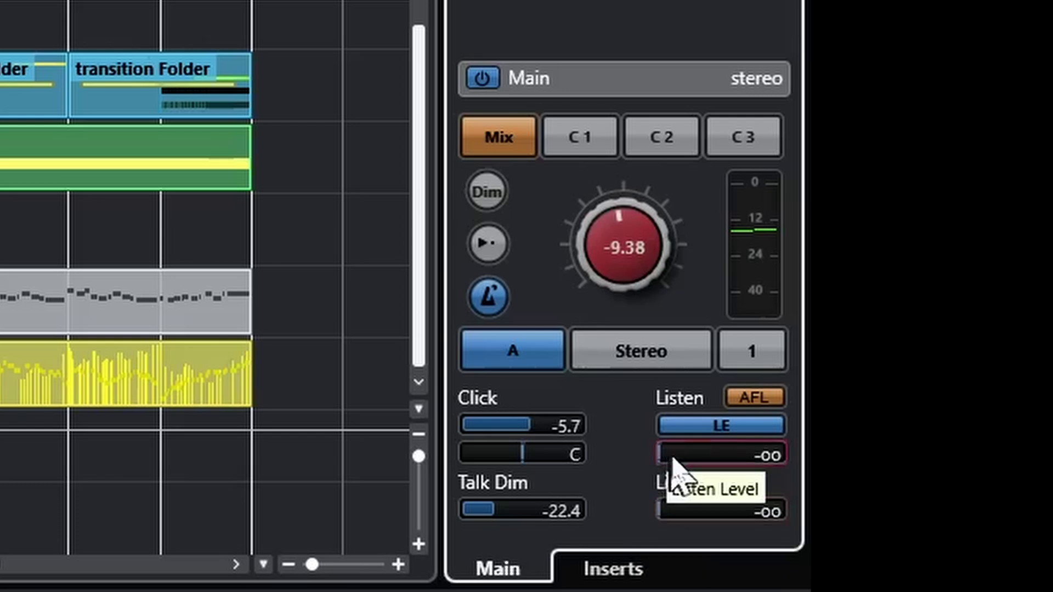
{"action": "left_click_drag", "start_coordinate": [675, 467], "coordinate": [743, 526]}
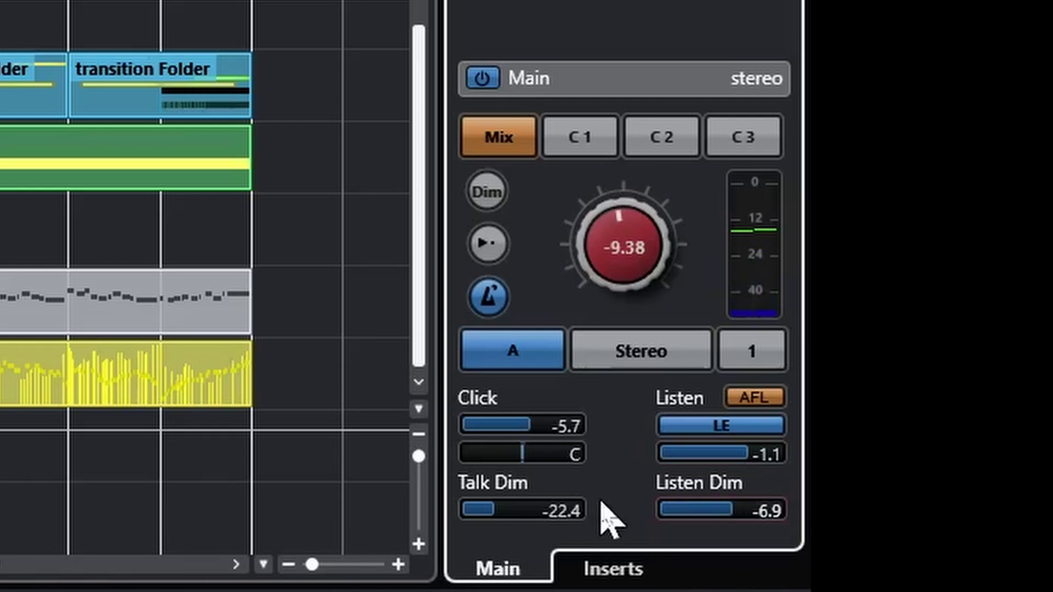
{"action": "left_click", "coordinate": [712, 431]}
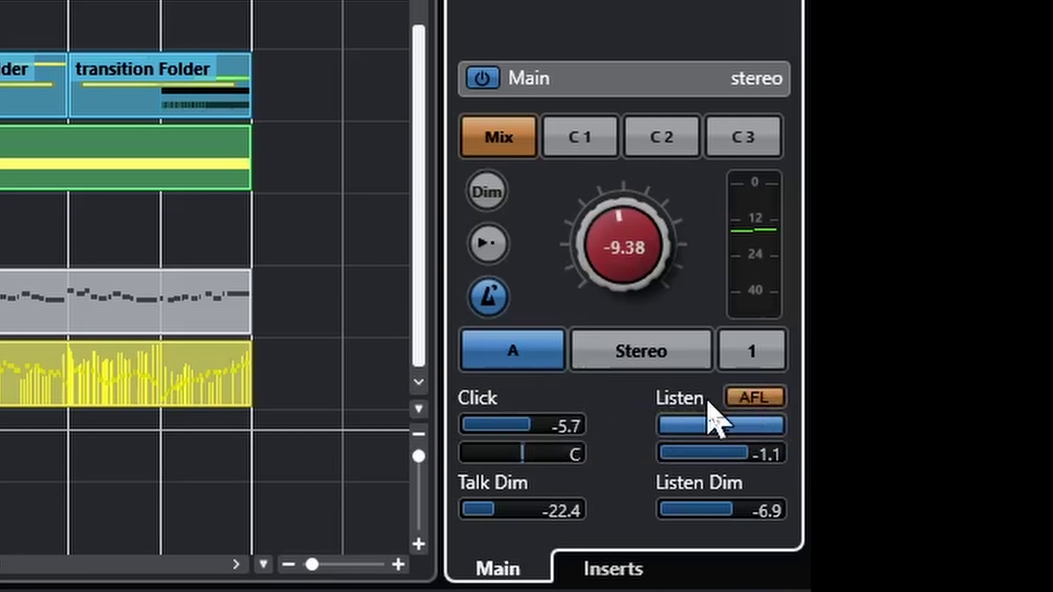
- Toggle the Control Room Listen mode back and forth between AFL and PFL
{"action": "left_click", "coordinate": [770, 400]}
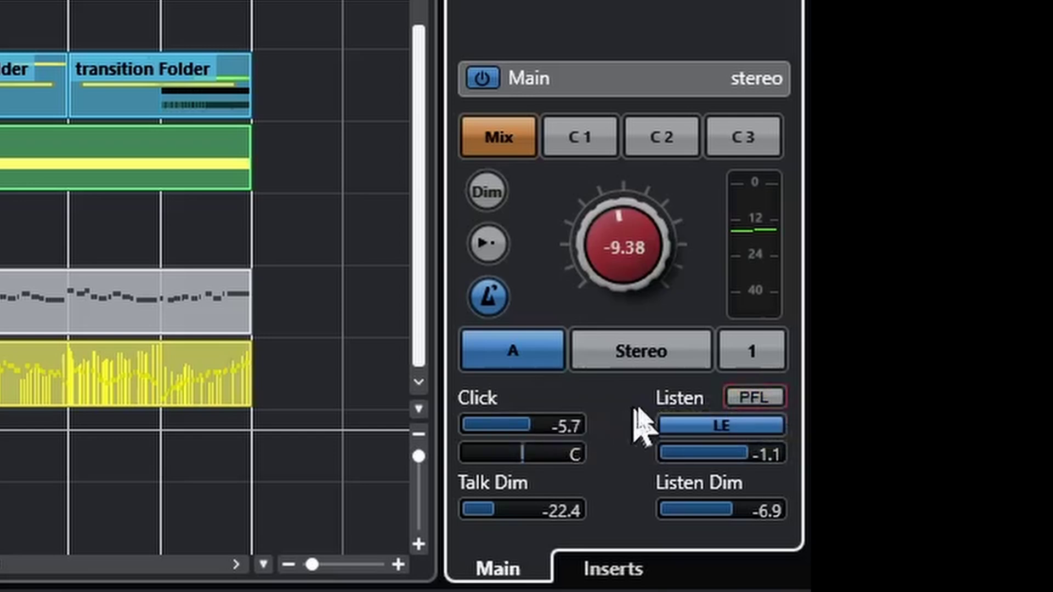
{"action": "left_click", "coordinate": [759, 403]}
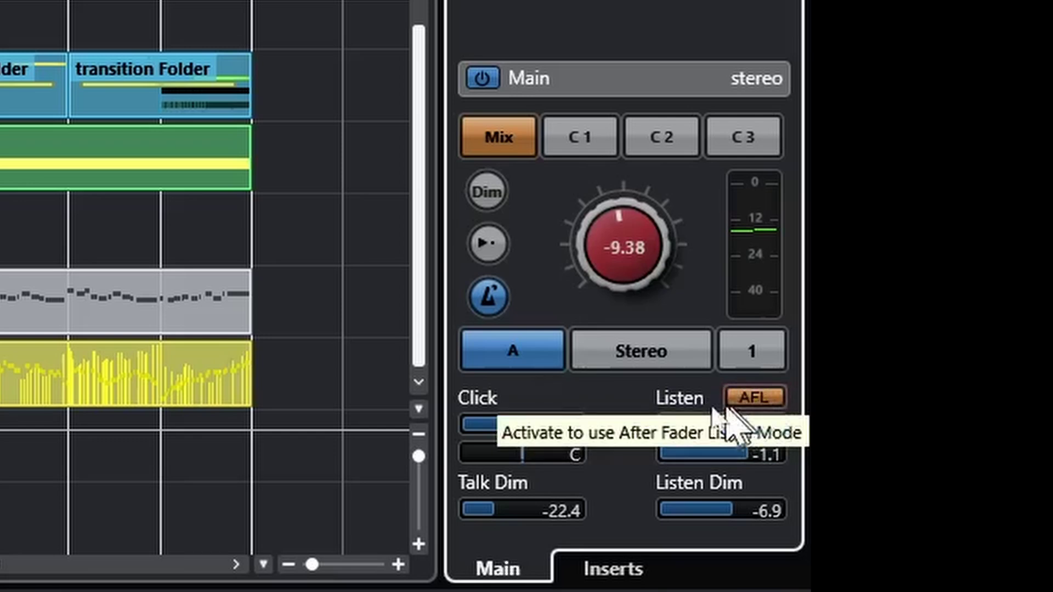
{"action": "left_click", "coordinate": [756, 403]}
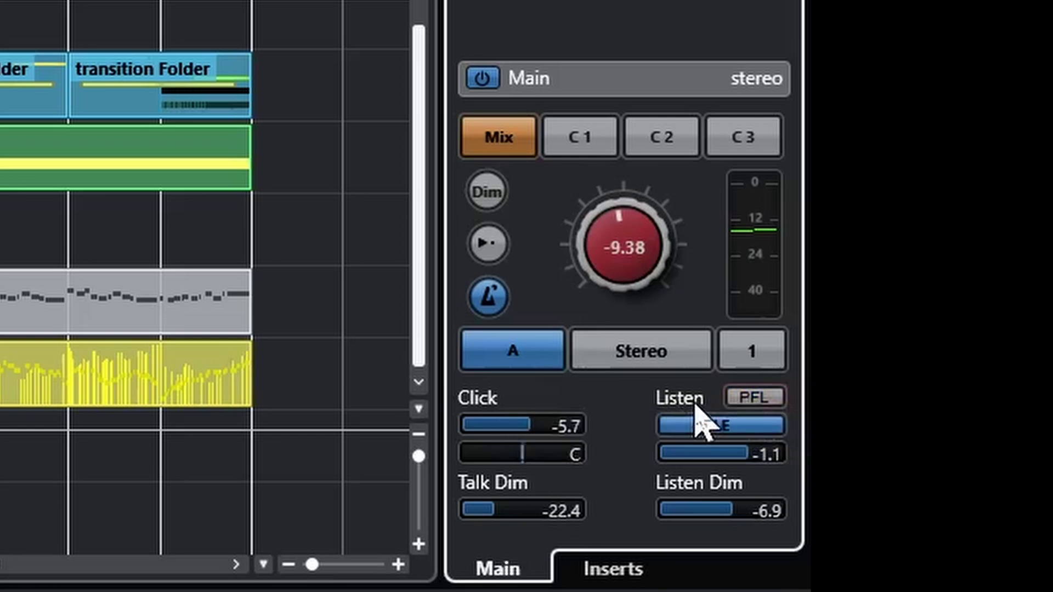
{"action": "left_click", "coordinate": [726, 400]}
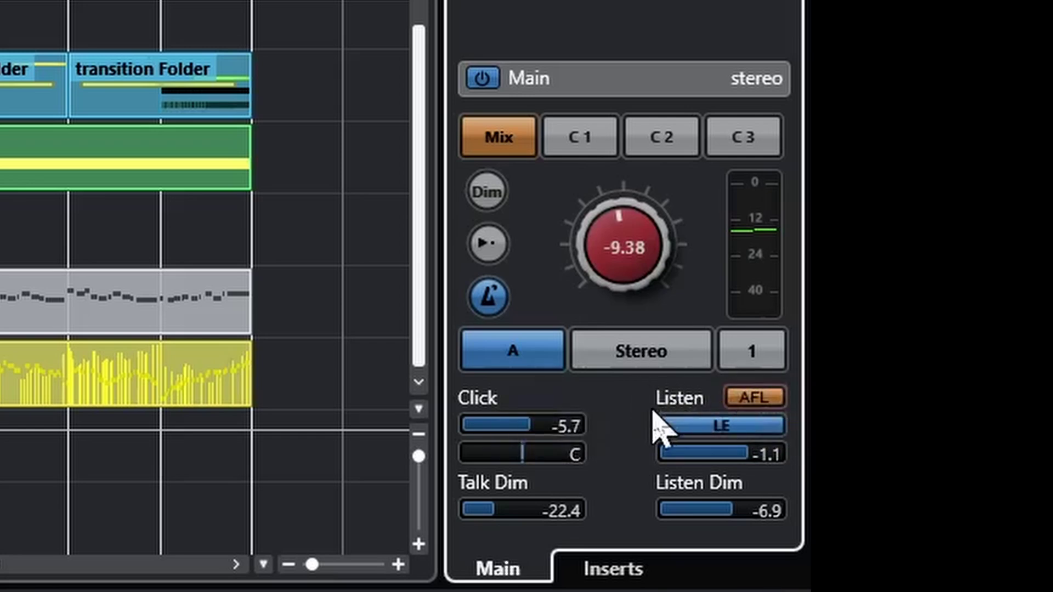
{"action": "left_click", "coordinate": [758, 401]}
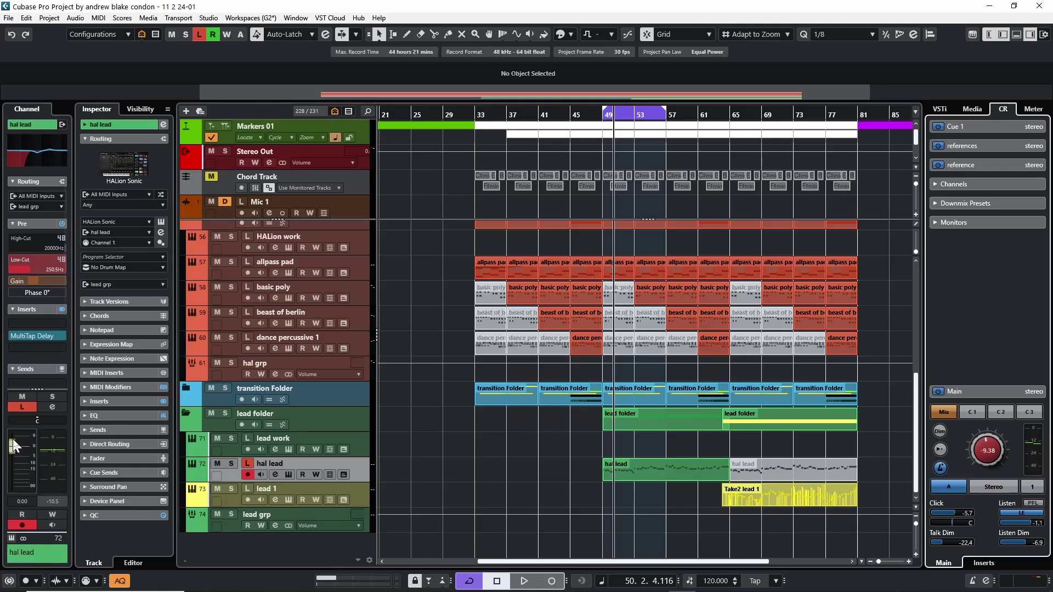
- Return Listen to AFL mode, take hal lead out of Listen, and start playback
{"action": "left_click", "coordinate": [1033, 504]}
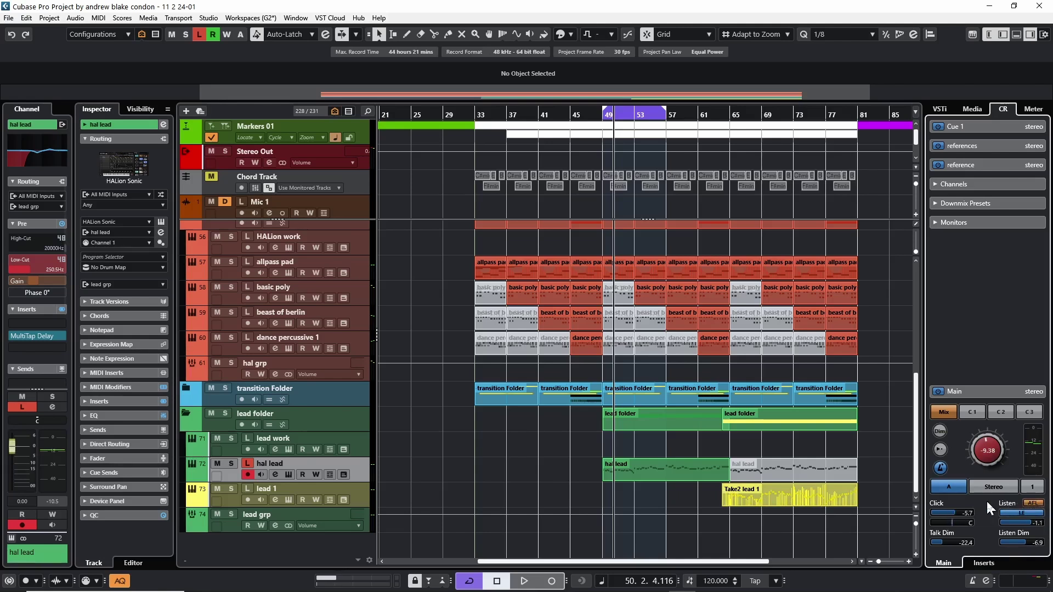
{"action": "left_click", "coordinate": [247, 463]}
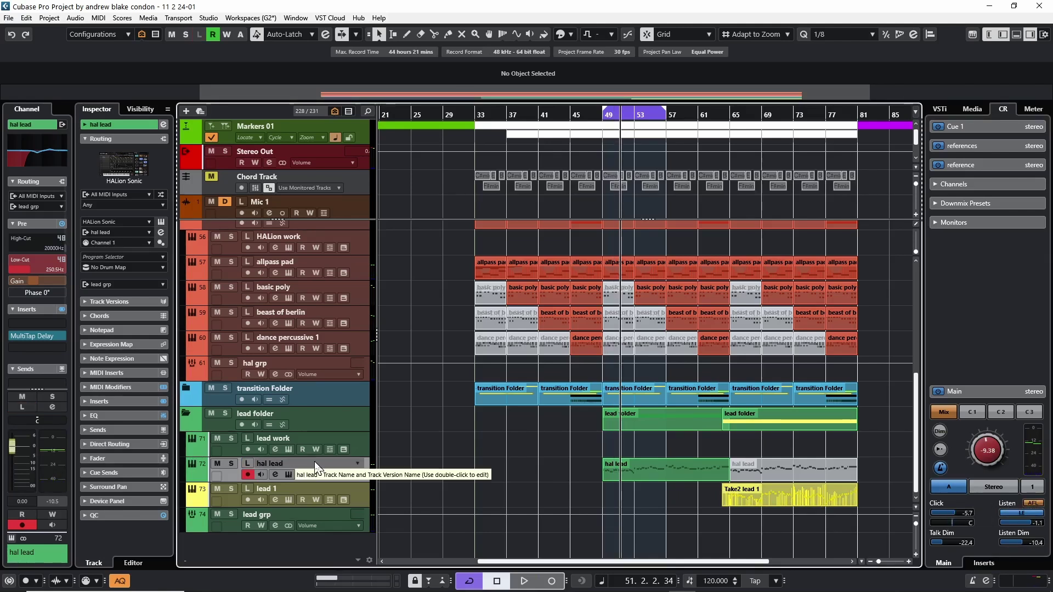
{"action": "key", "text": "space"}
- Briefly audition hal lead in Listen, then turn Listen off and stop playback
{"action": "left_click", "coordinate": [249, 463]}
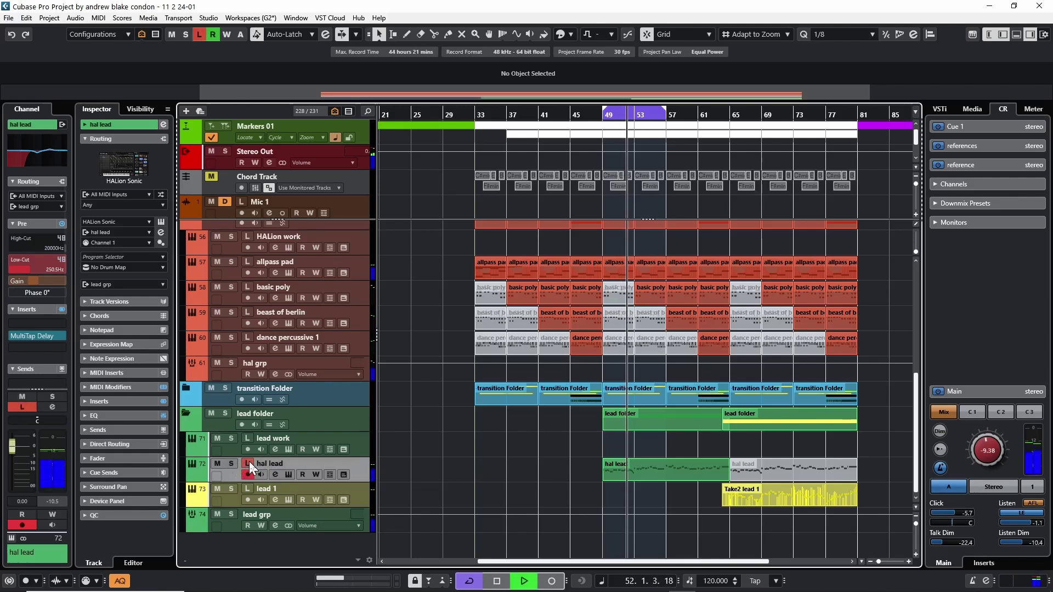
{"action": "left_click", "coordinate": [249, 462]}
{"action": "key", "text": "space"}
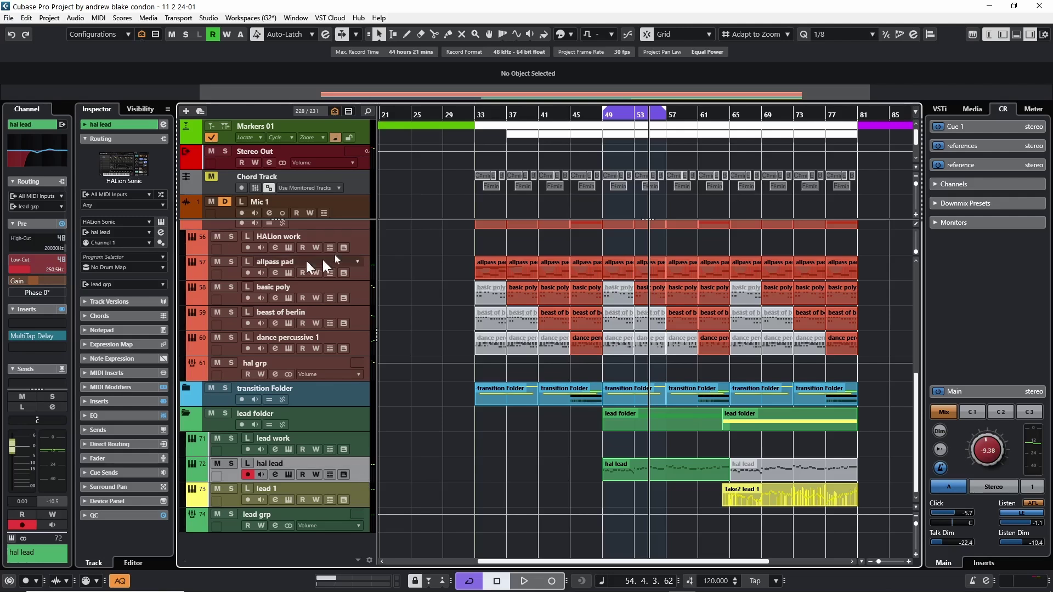
{"action": "left_click", "coordinate": [973, 34]}
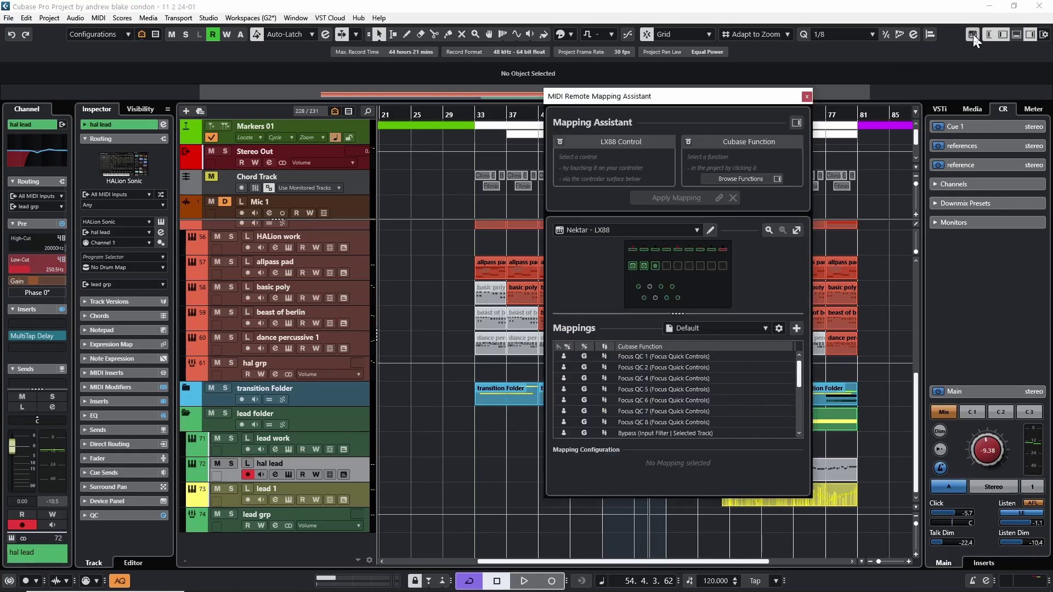
{"action": "left_click", "coordinate": [797, 123]}
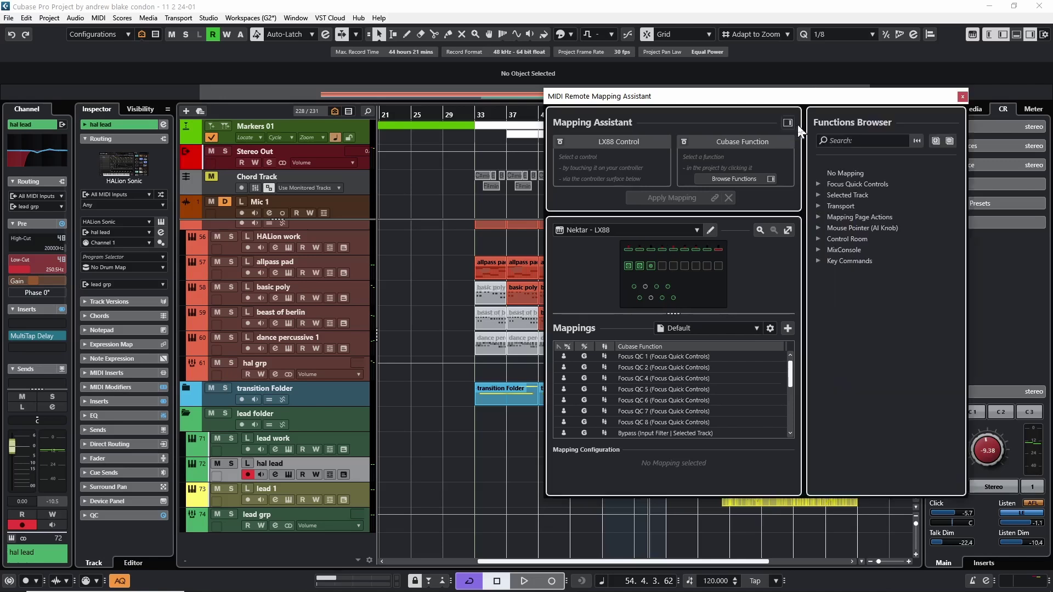
{"action": "left_click", "coordinate": [817, 239]}
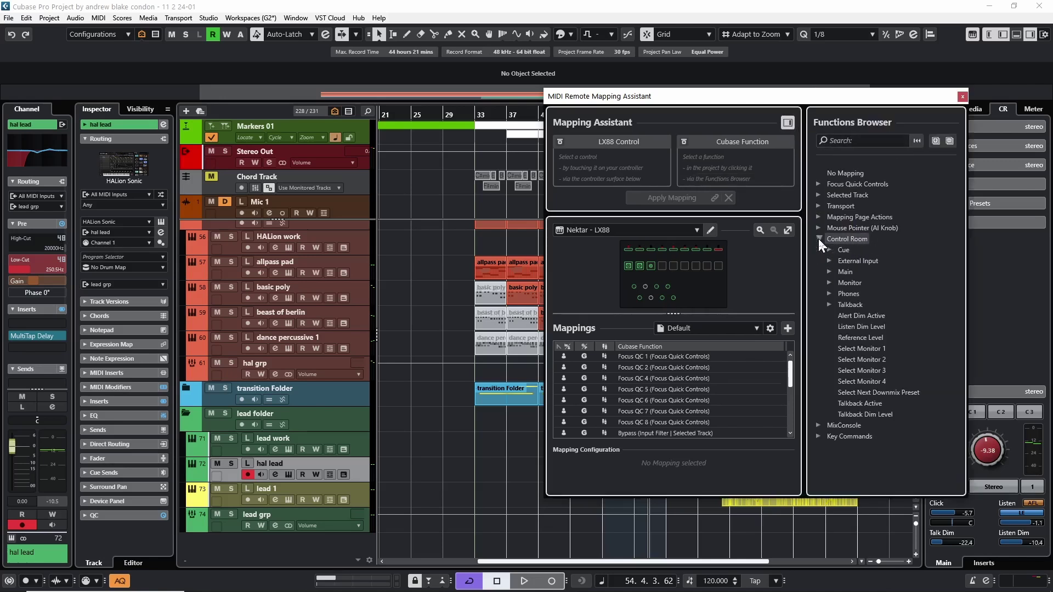
{"action": "left_click", "coordinate": [854, 327]}
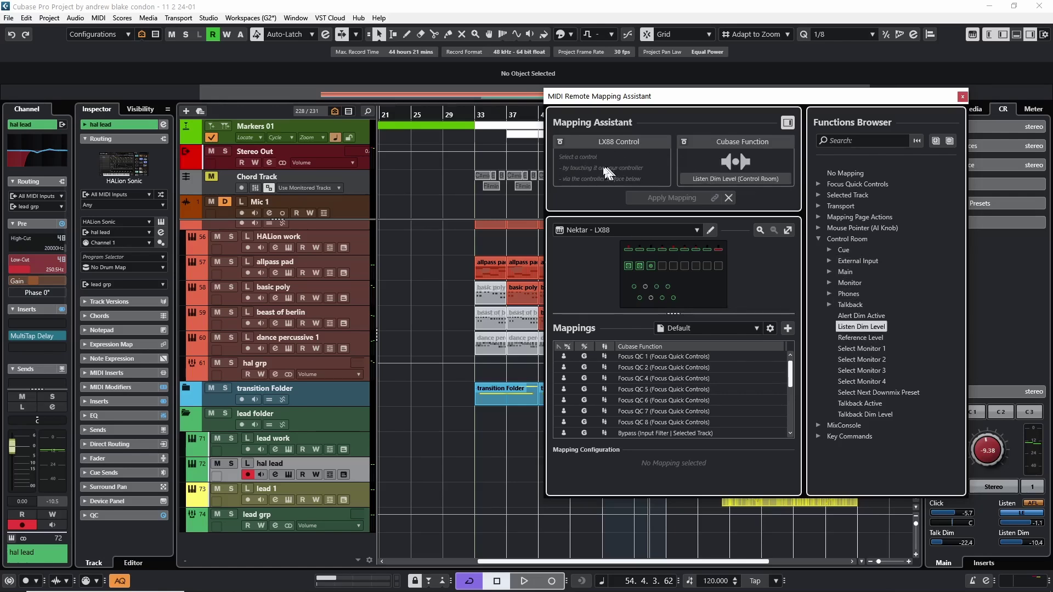
{"action": "left_click", "coordinate": [981, 542]}
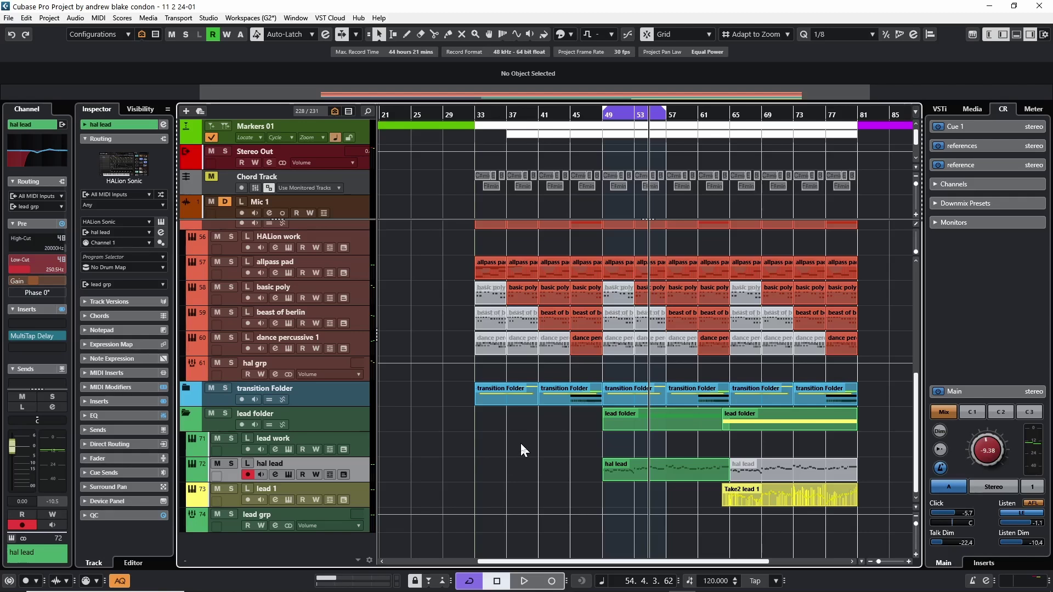
{"action": "left_click", "coordinate": [973, 34]}
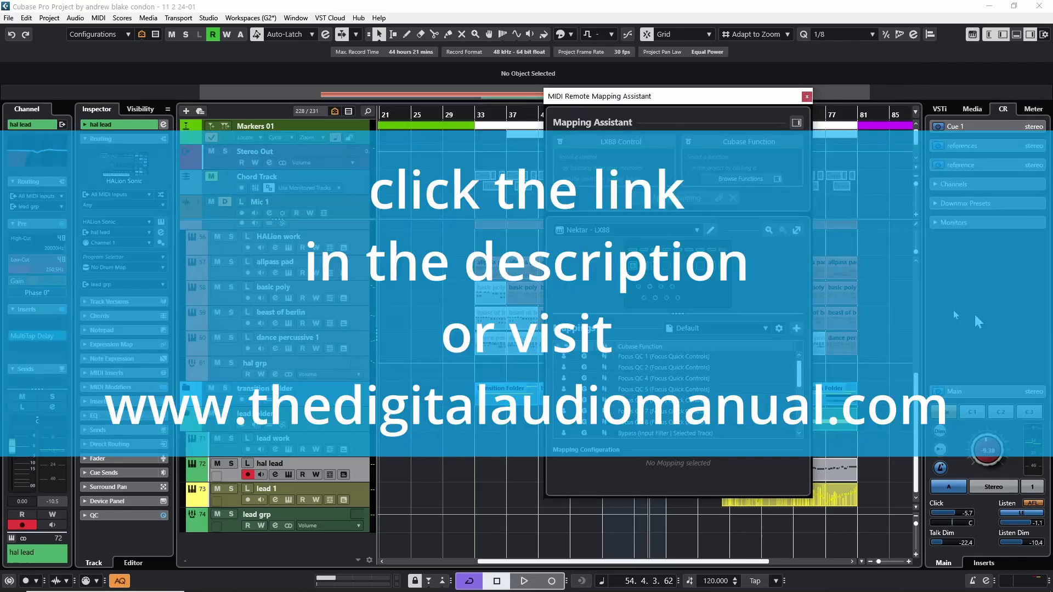
{"action": "left_click", "coordinate": [797, 123]}
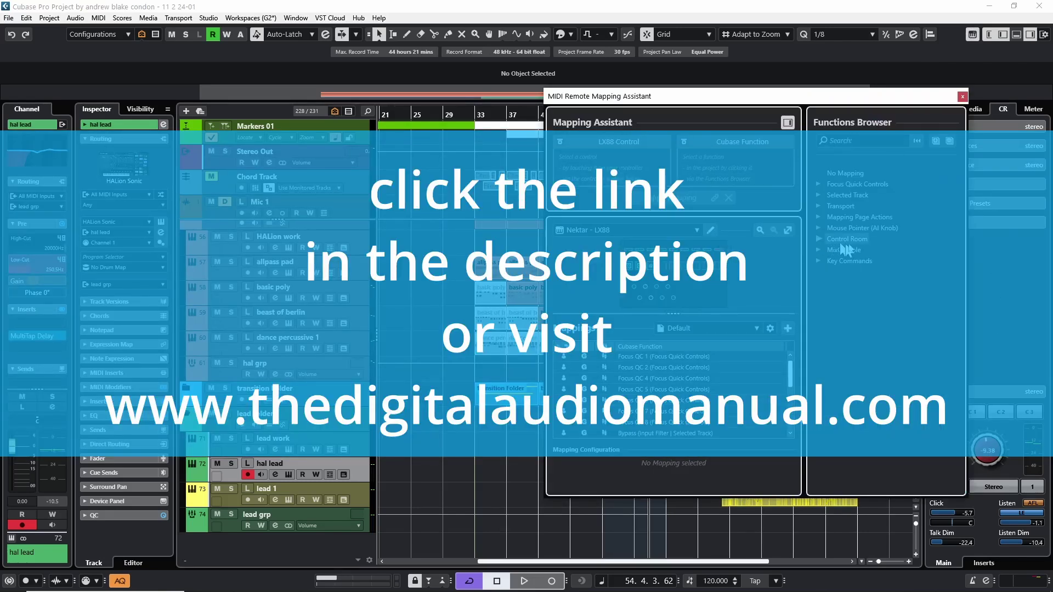
{"action": "left_click", "coordinate": [818, 240]}
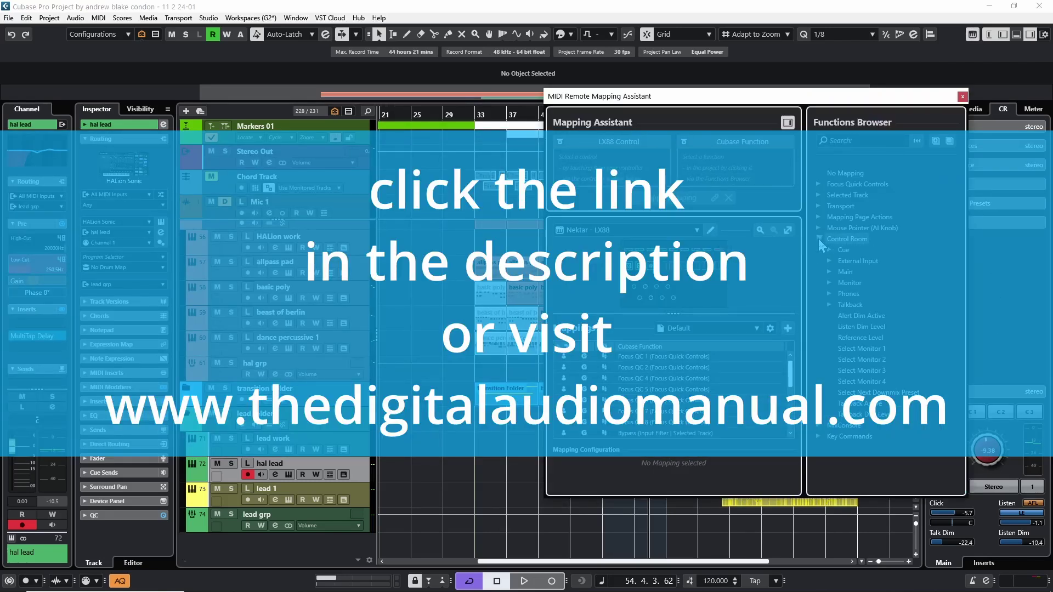
{"action": "left_click", "coordinate": [854, 327]}
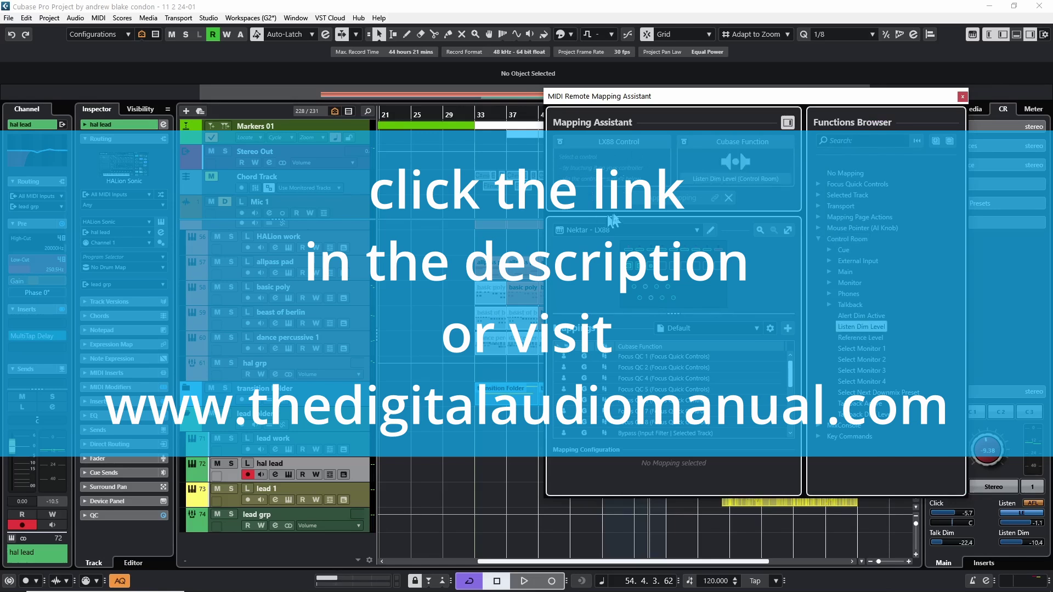
{"action": "key", "text": "Escape"}
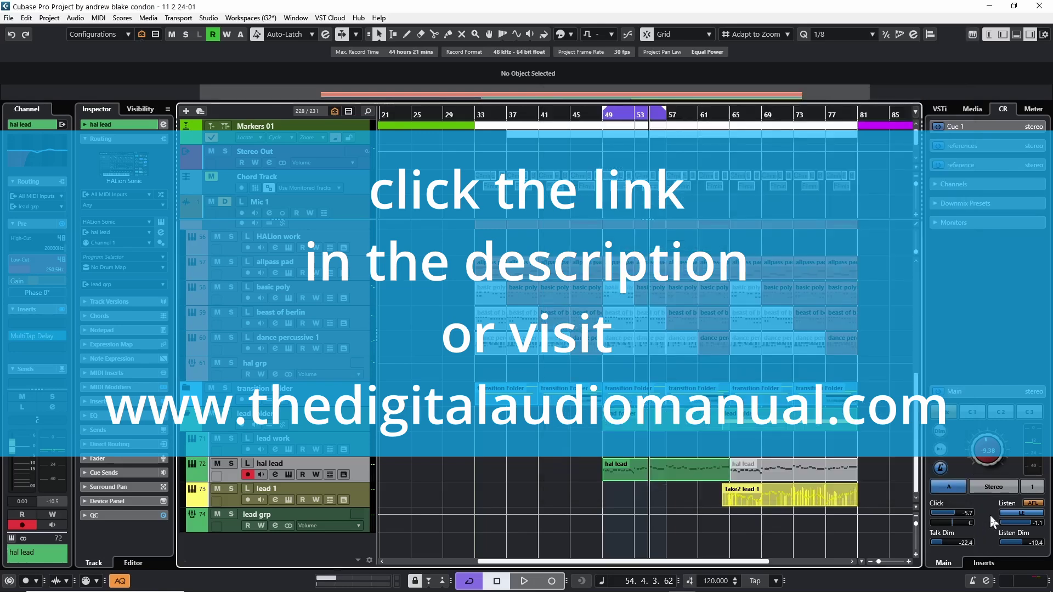